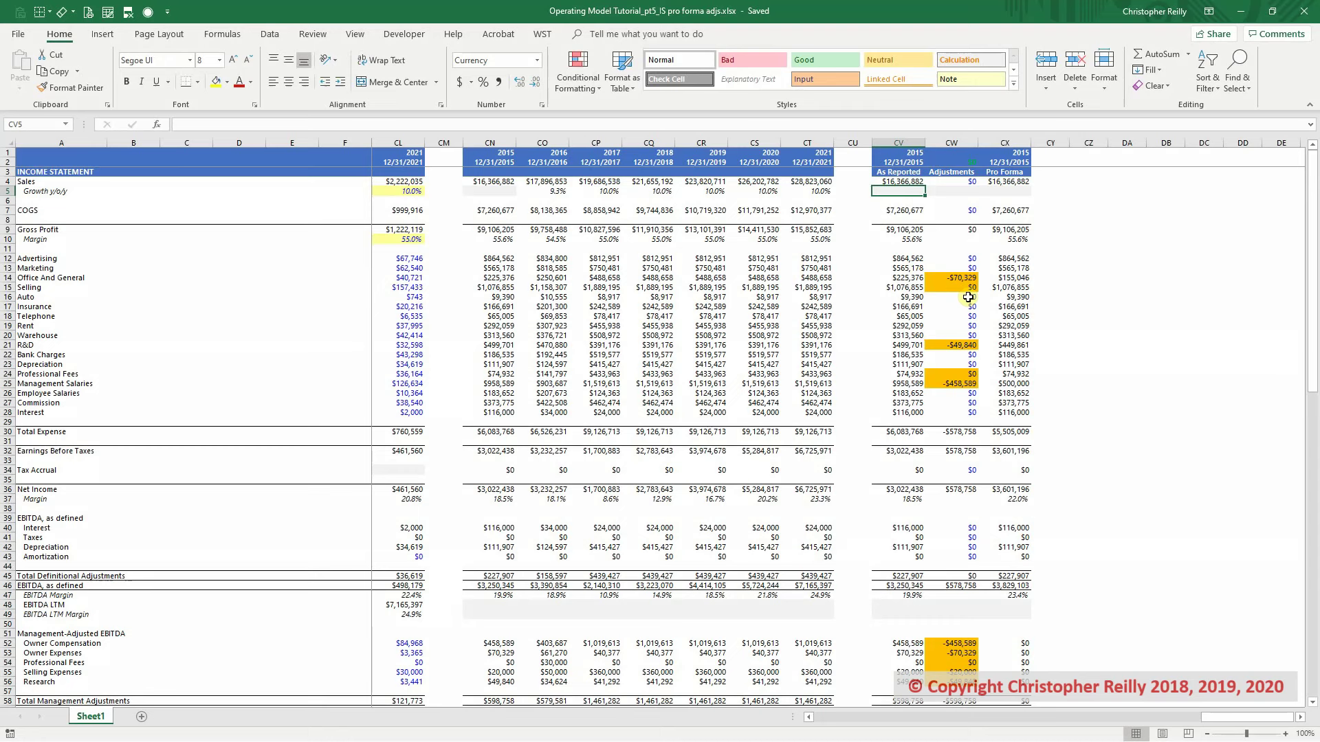
Copy the 2015 block CV1:CX73 and paste it at CZ1, keeping column widths.
key("Up")
key("Up")
key("Up")
key("Up")
key("shift+Down")
key("shift+Right")
key("shift+Right")
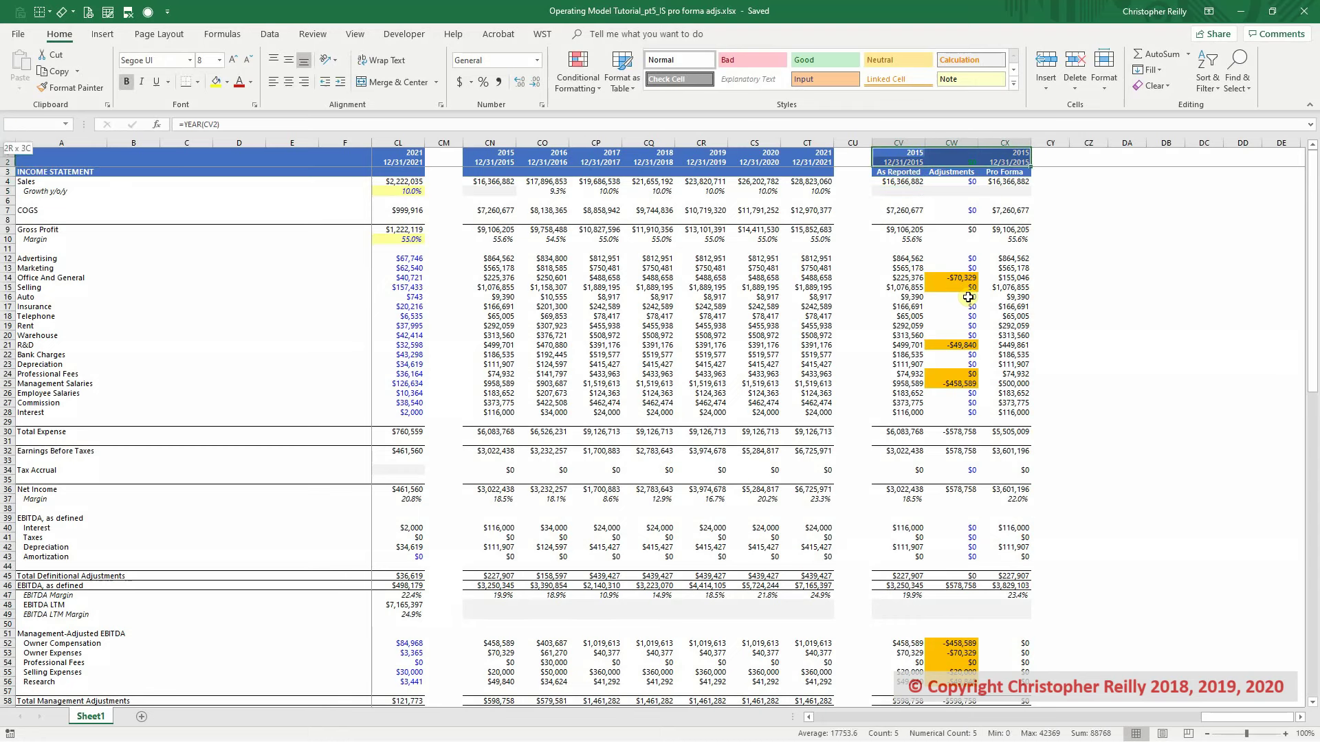
key("shift+Down")
key("shift+Down")
key("shift+Down")
key("shift+Down")
key("shift+Down")
key("shift+Down")
key("shift+Down")
key("shift+Down")
key("shift+Down")
key("shift+Down")
key("shift+Down")
key("shift+Down")
key("shift+Down")
key("shift+Down")
key("shift+Down")
key("shift+Down")
key("shift+Down")
key("shift+Down")
key("shift+Down")
key("shift+Down")
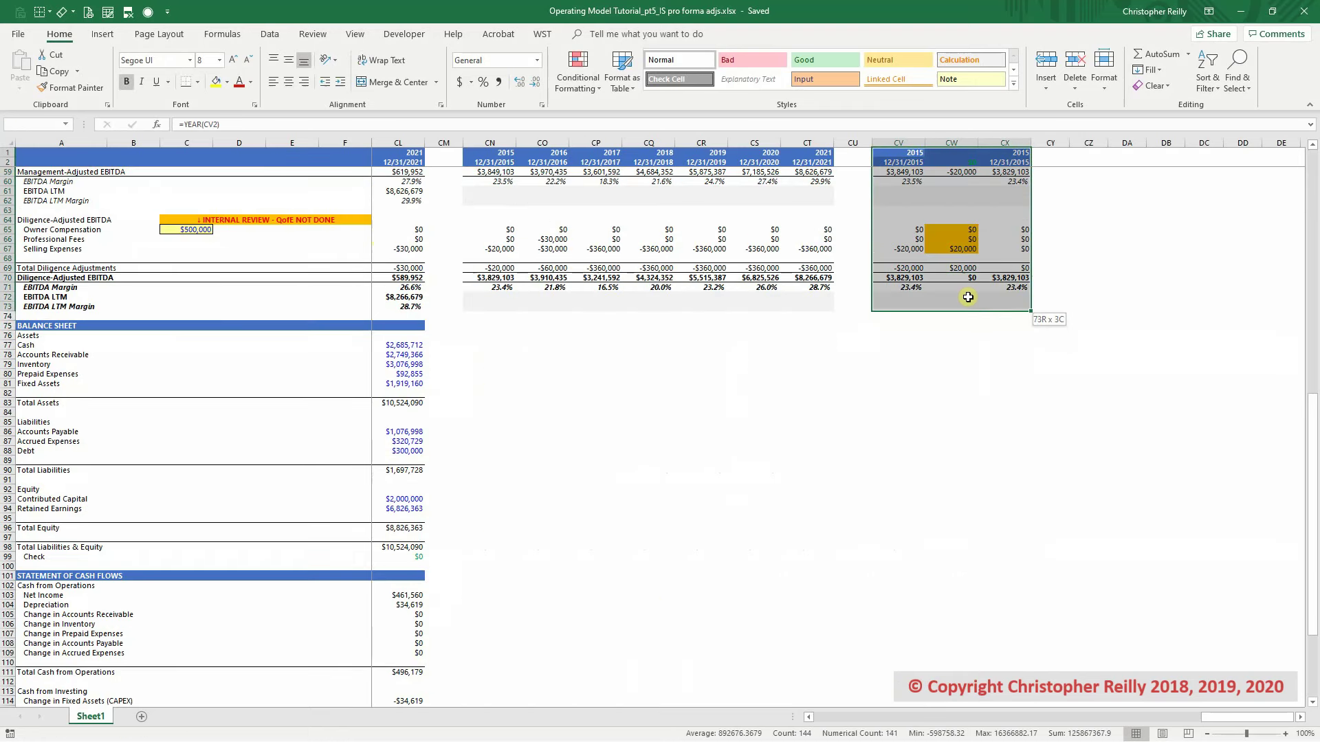
key("ctrl+c")
key("Right")
key("Right")
key("Right")
key("Right")
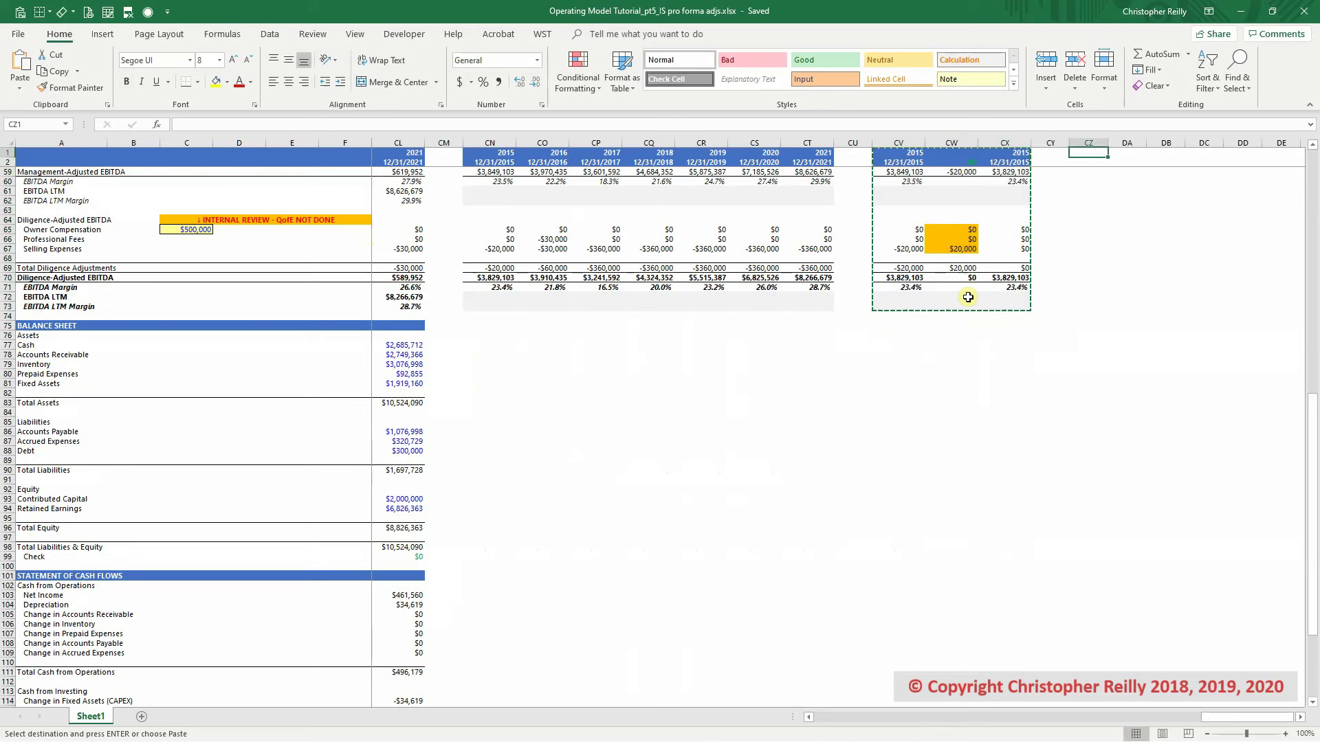
key("ctrl+v")
key("ctrl+alt+v")
key("w")
key("Return")
Link the new block's date cell CZ2 to =CO2 so it reads 2016.
key("Escape")
key("Down")
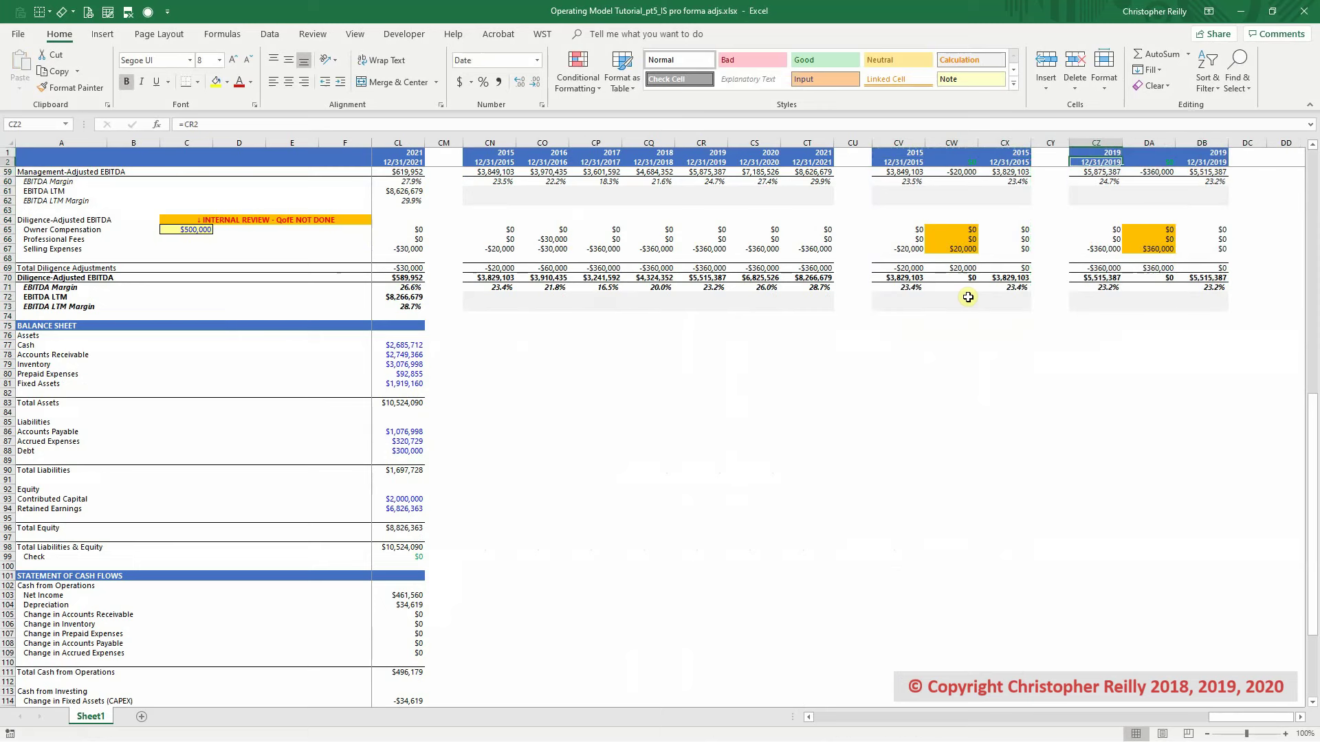
scroll(968, 297, "up", 19)
type("=")
key("Left")
key("Left")
key("Left")
key("Left")
key("Left")
key("Left")
key("Left")
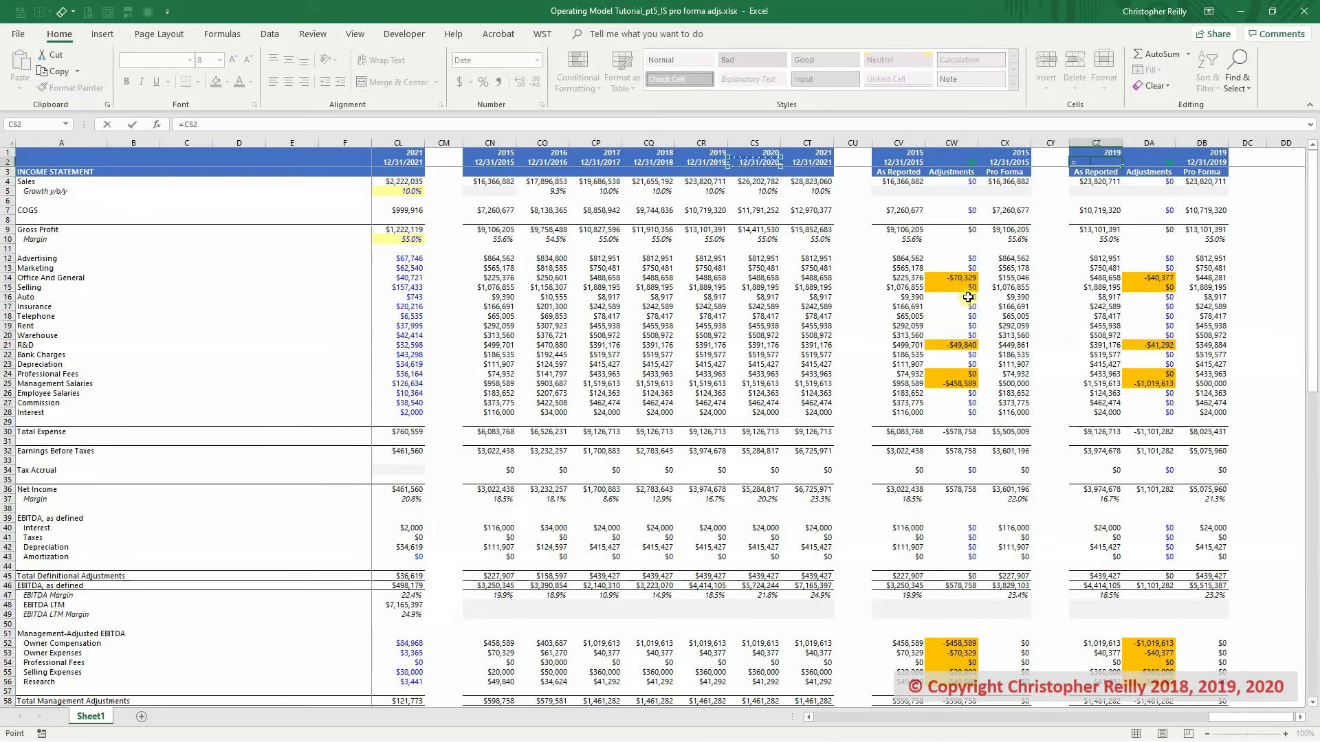
key("Left")
key("Left")
key("Left")
key("Left")
key("Return")
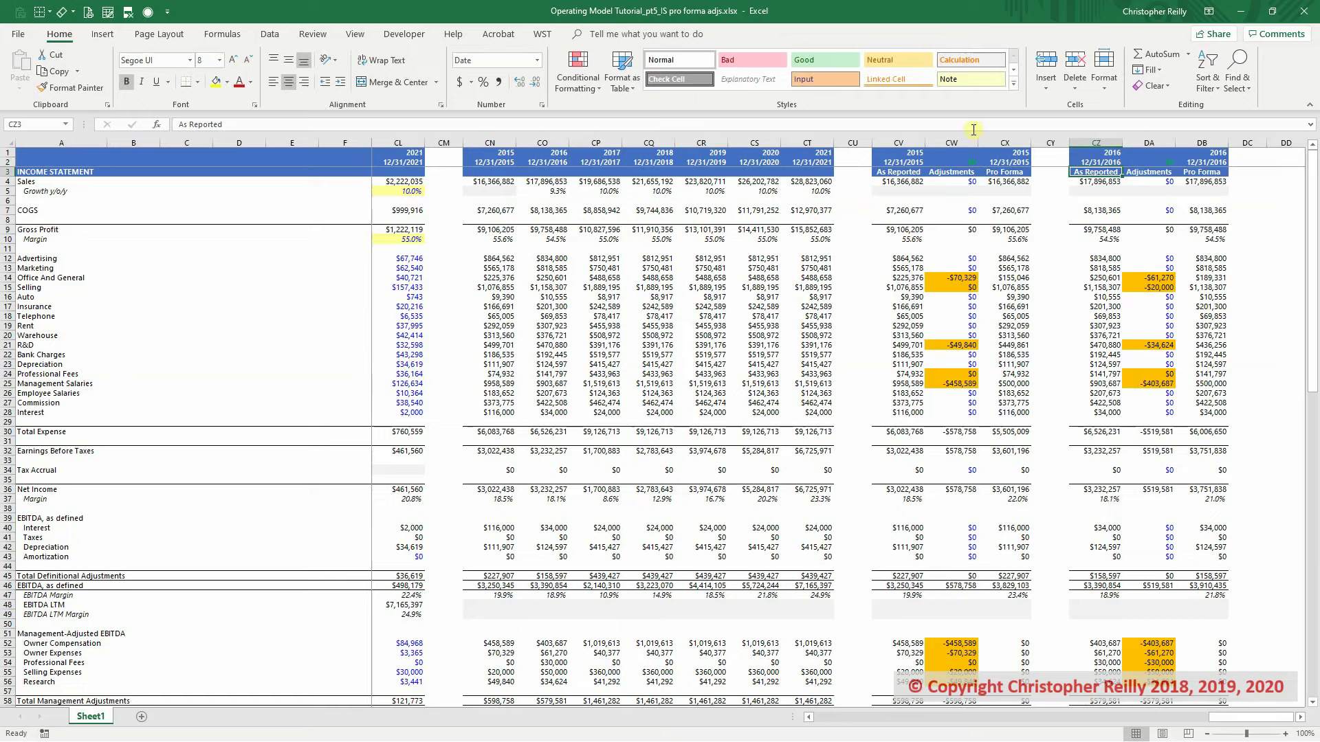
scroll(1200, 303, "down", 3)
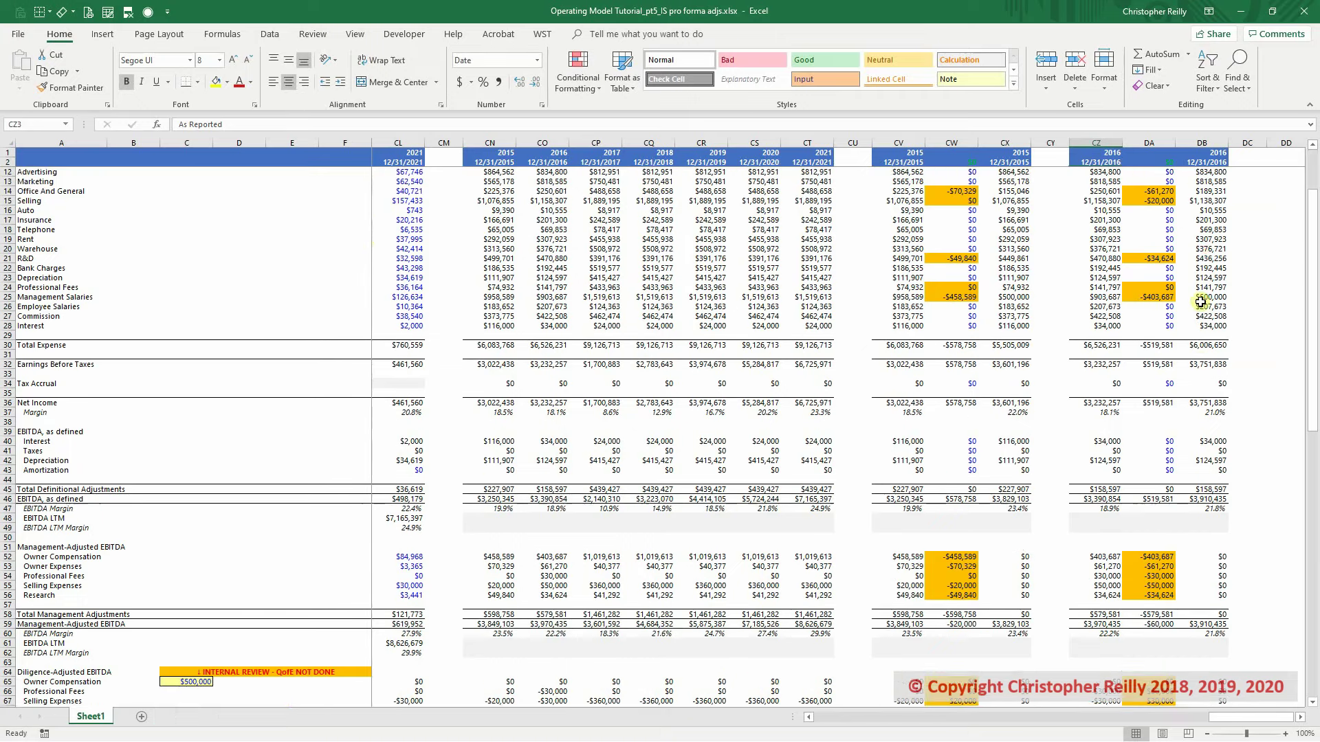
scroll(1200, 302, "down", 3)
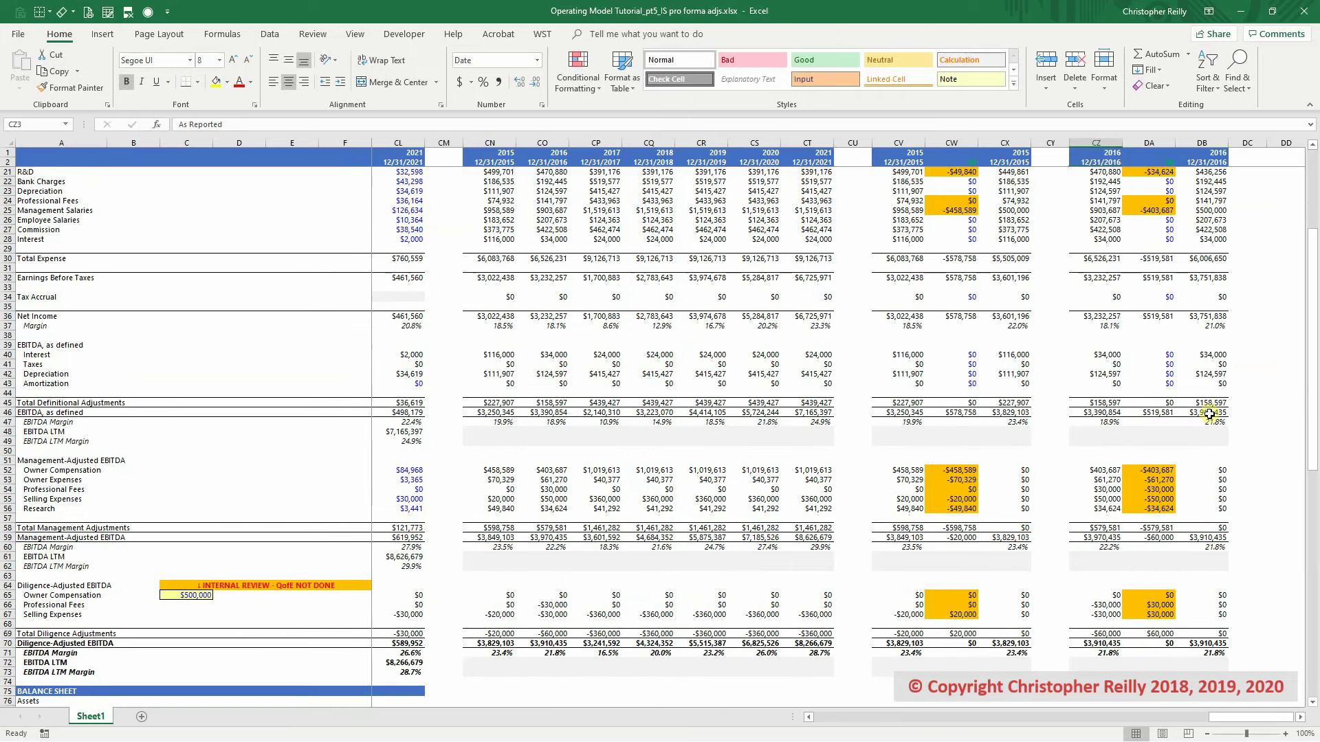
left_click(1210, 413)
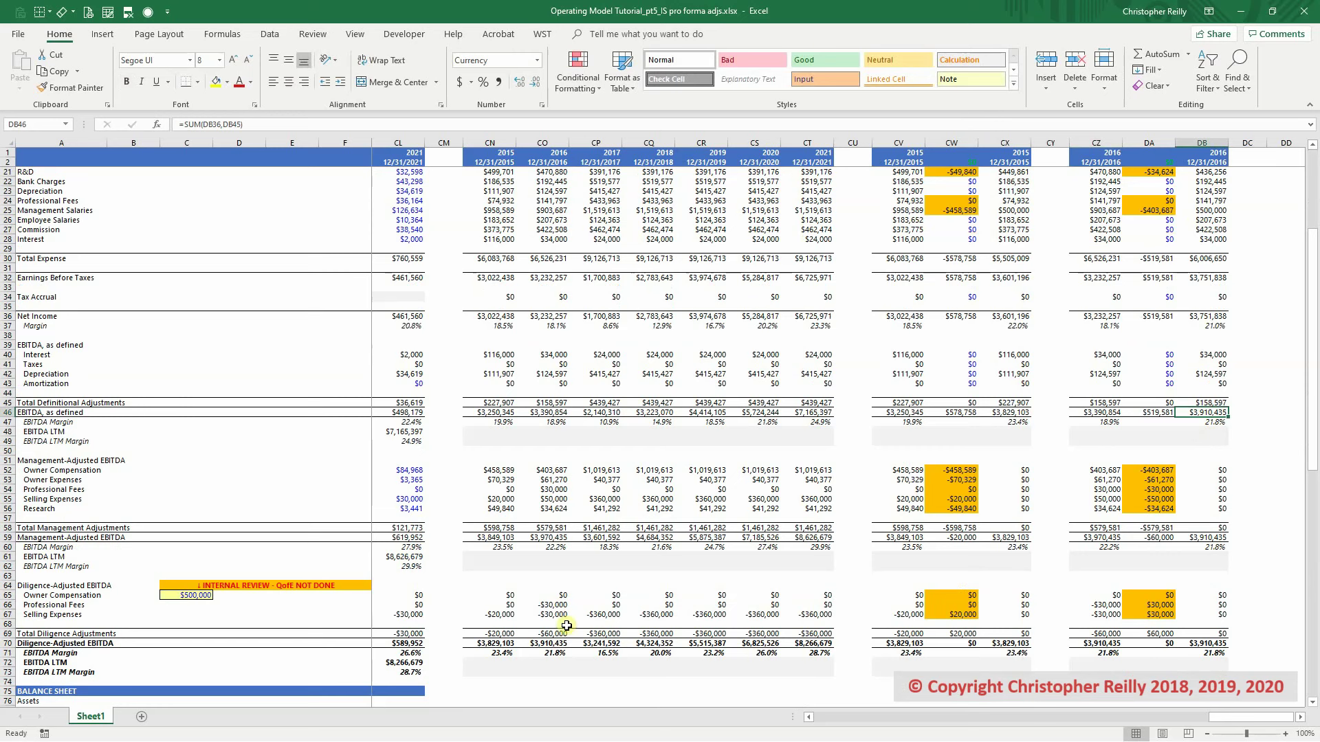
left_click(554, 643)
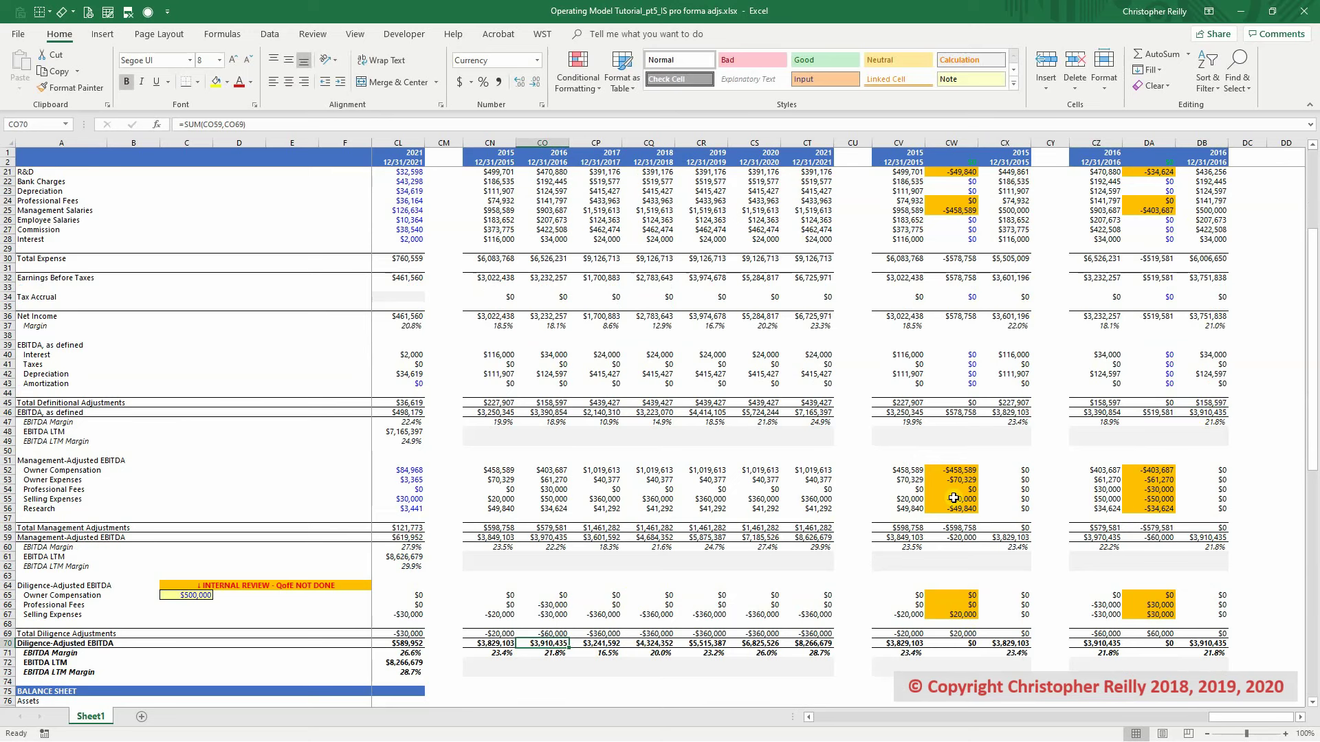
scroll(953, 498, "up", 6)
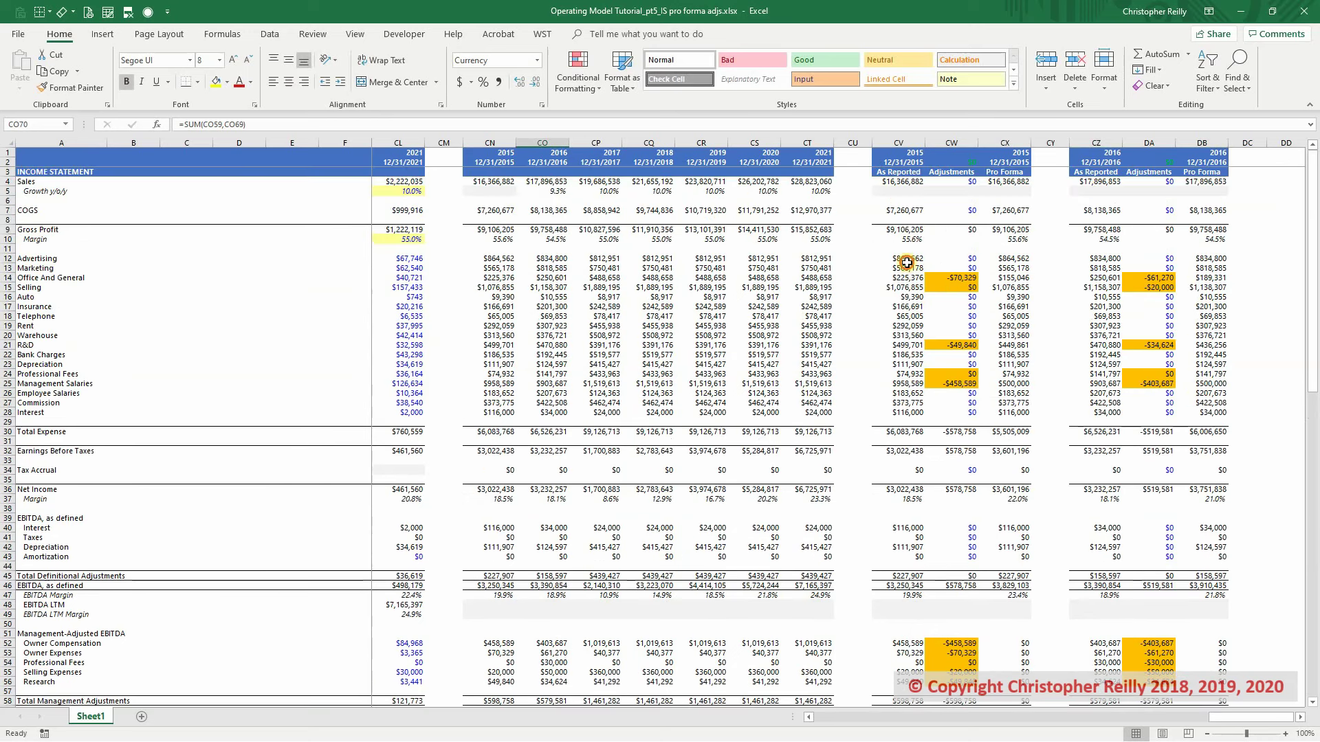
double_click(907, 262)
key("Escape")
left_click(915, 287)
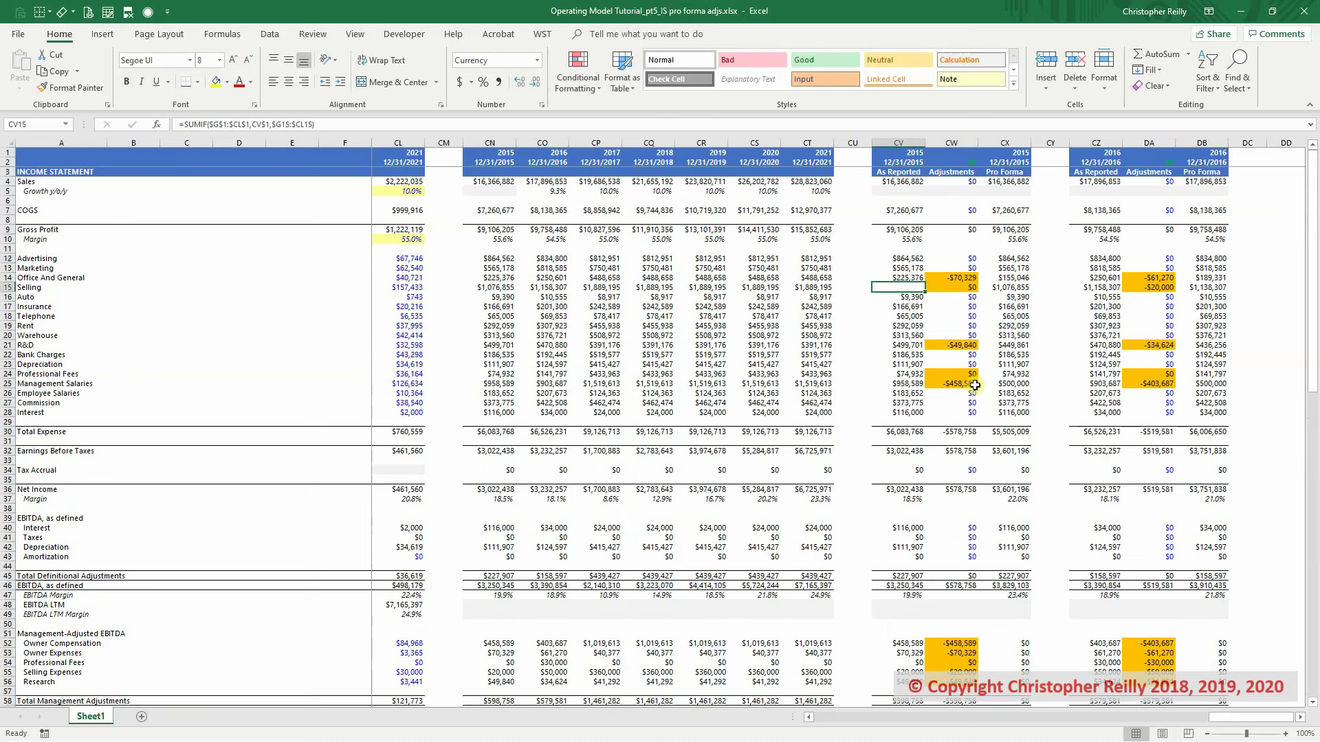
key("Down")
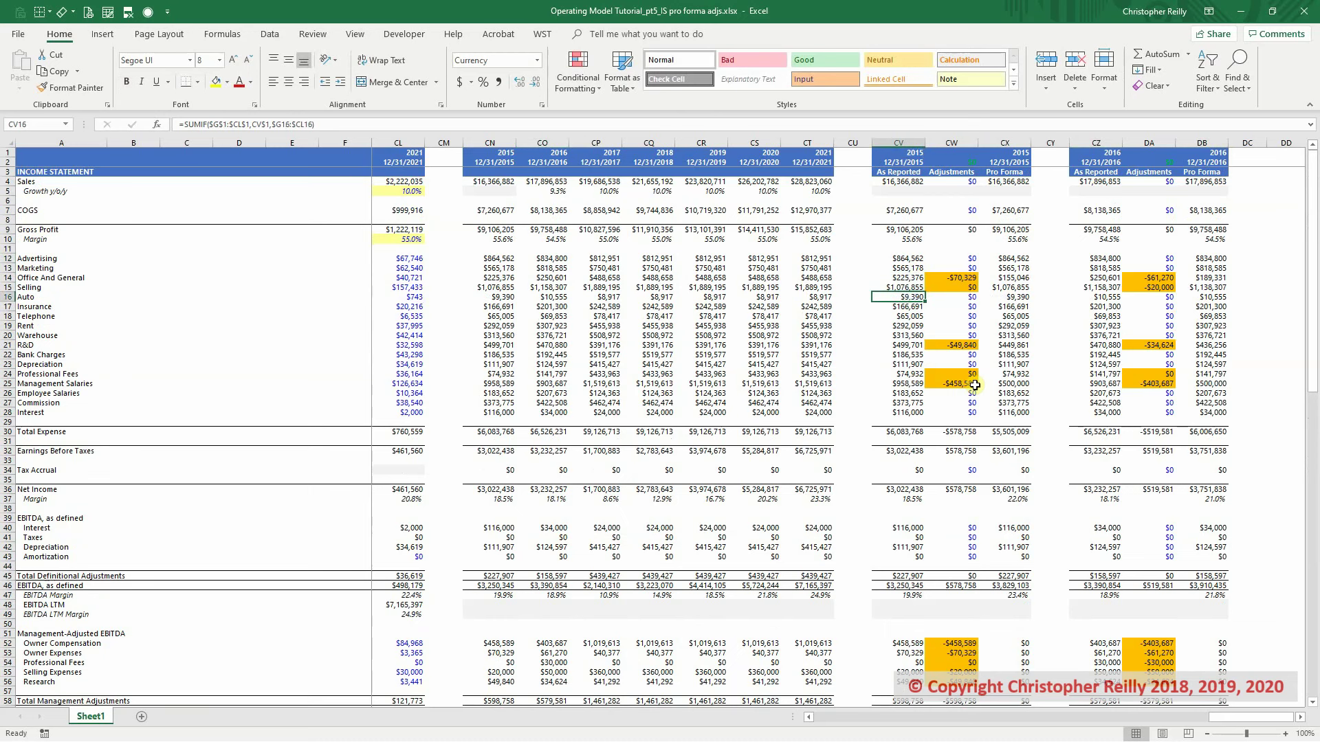
left_click(1106, 142)
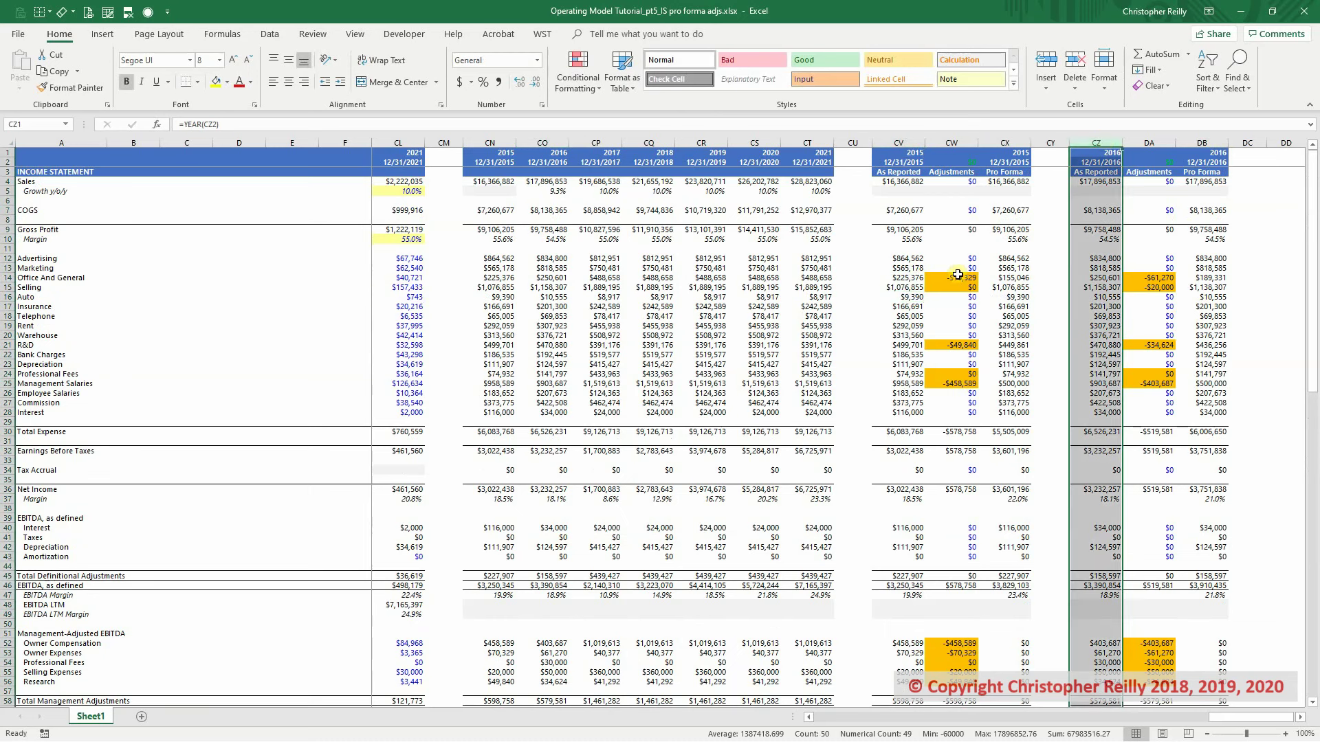
left_click_drag(952, 277, 952, 268)
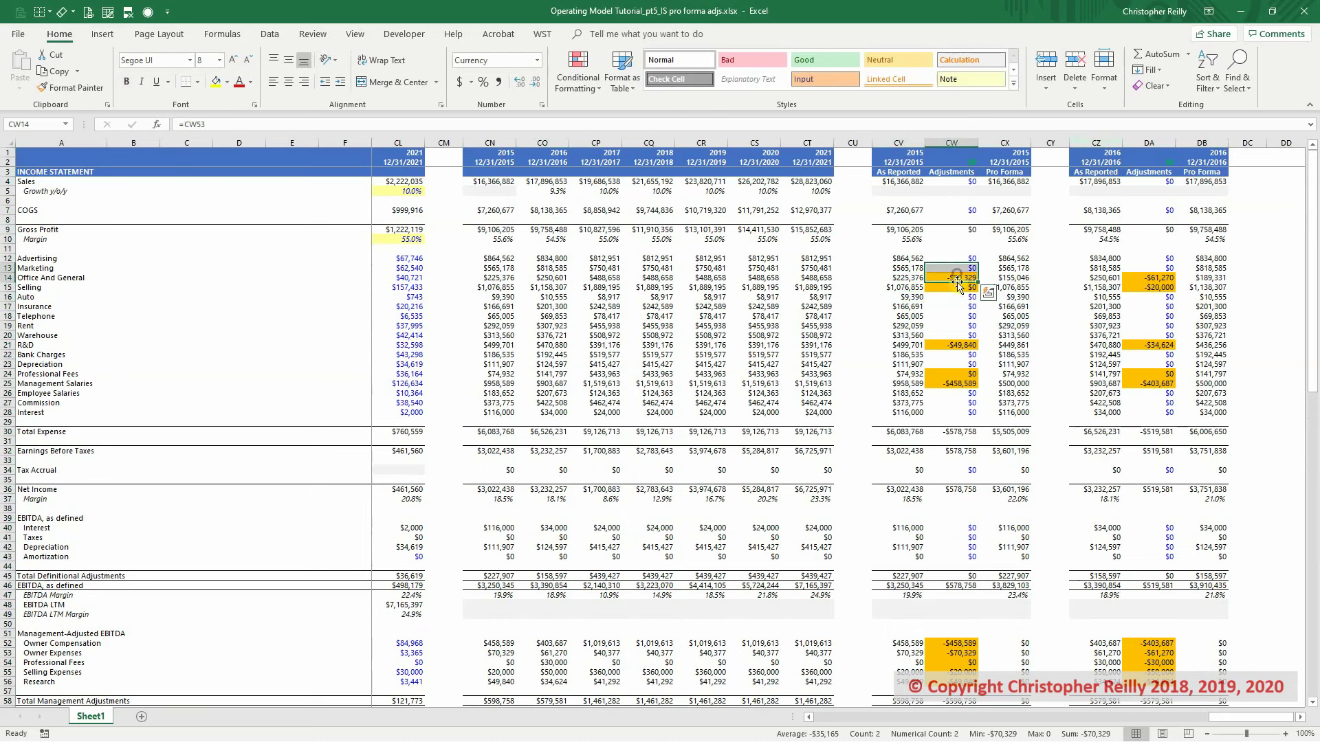
left_click(965, 326)
key("Down")
key("Down")
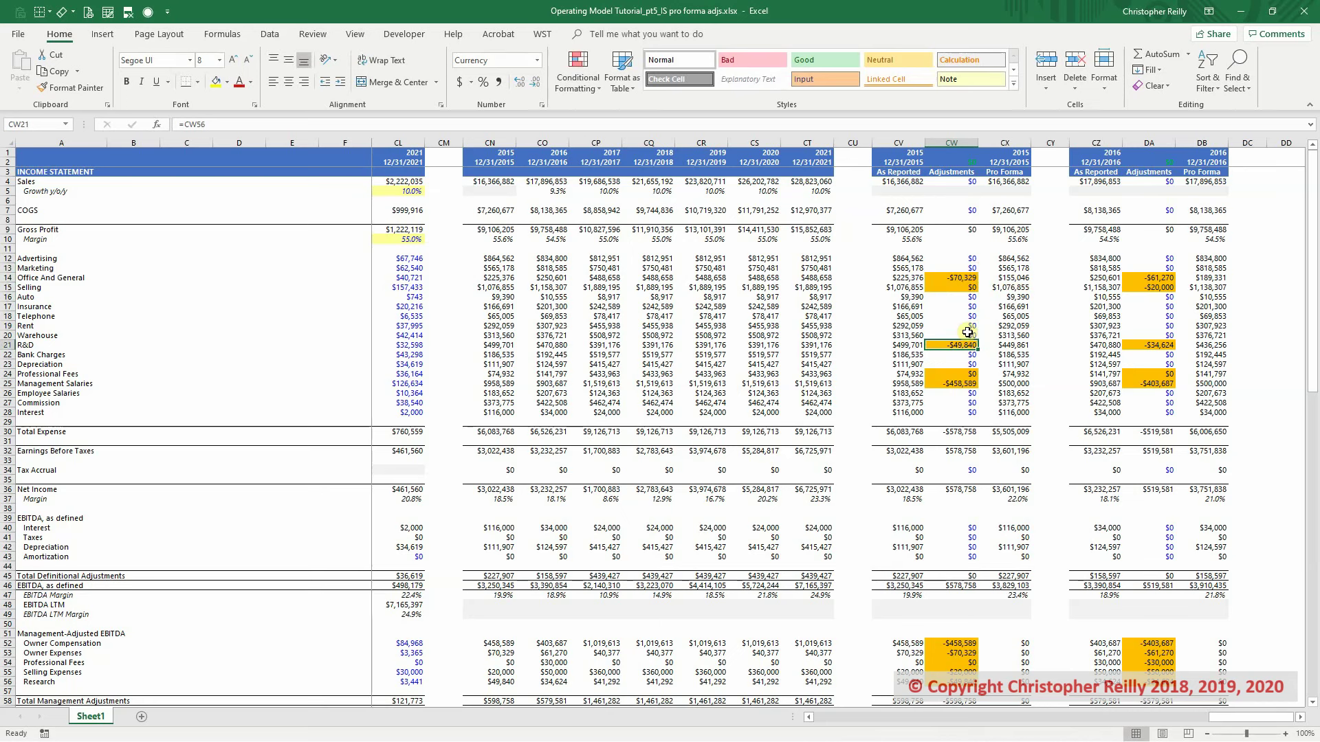
left_click_drag(1158, 258, 1152, 412)
scroll(1172, 559, "down", 3)
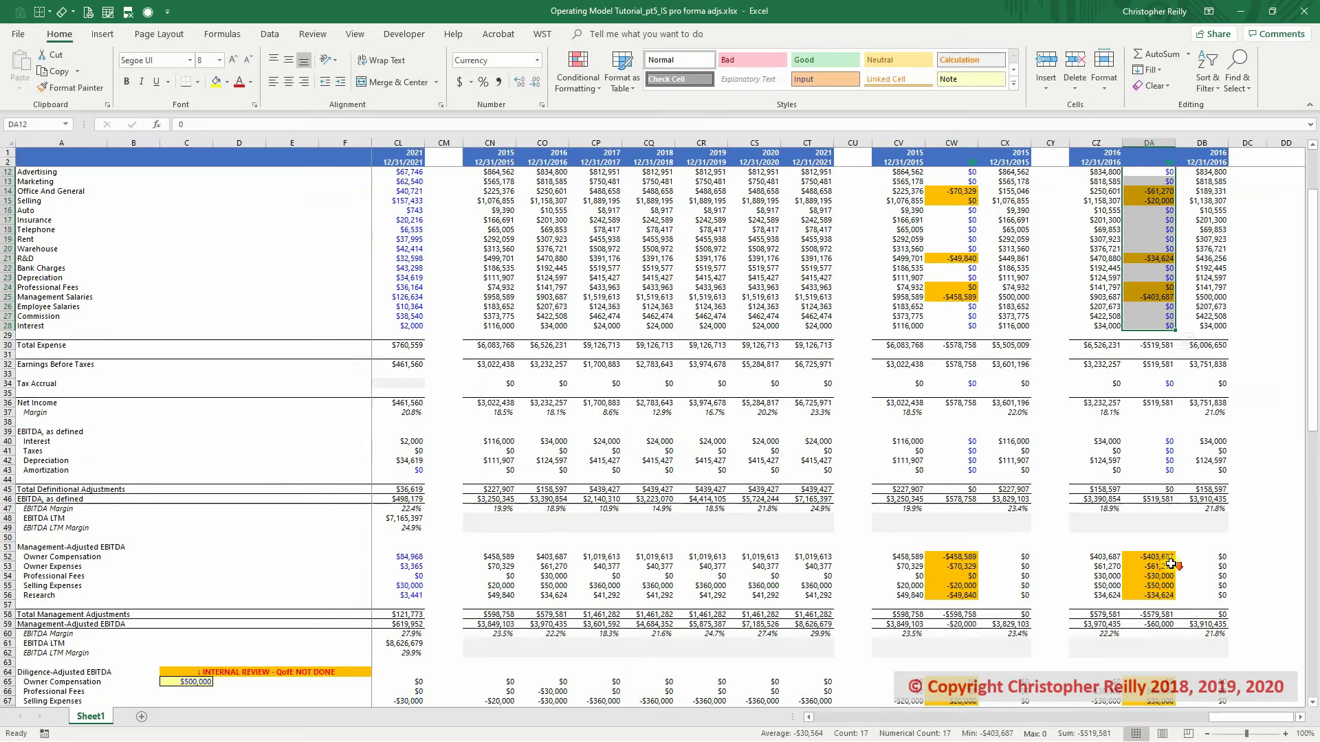
scroll(1170, 563, "down", 4)
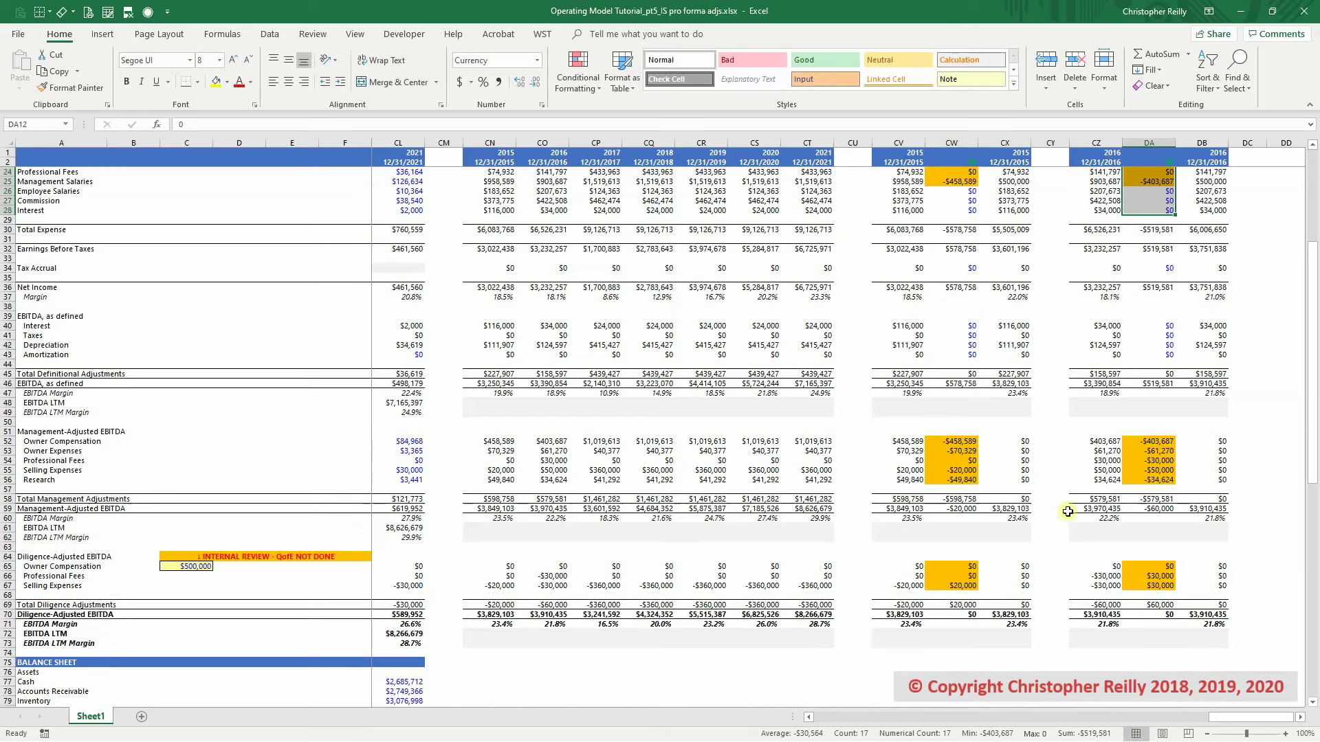
scroll(1151, 427, "up", 3)
scroll(1152, 428, "up", 4)
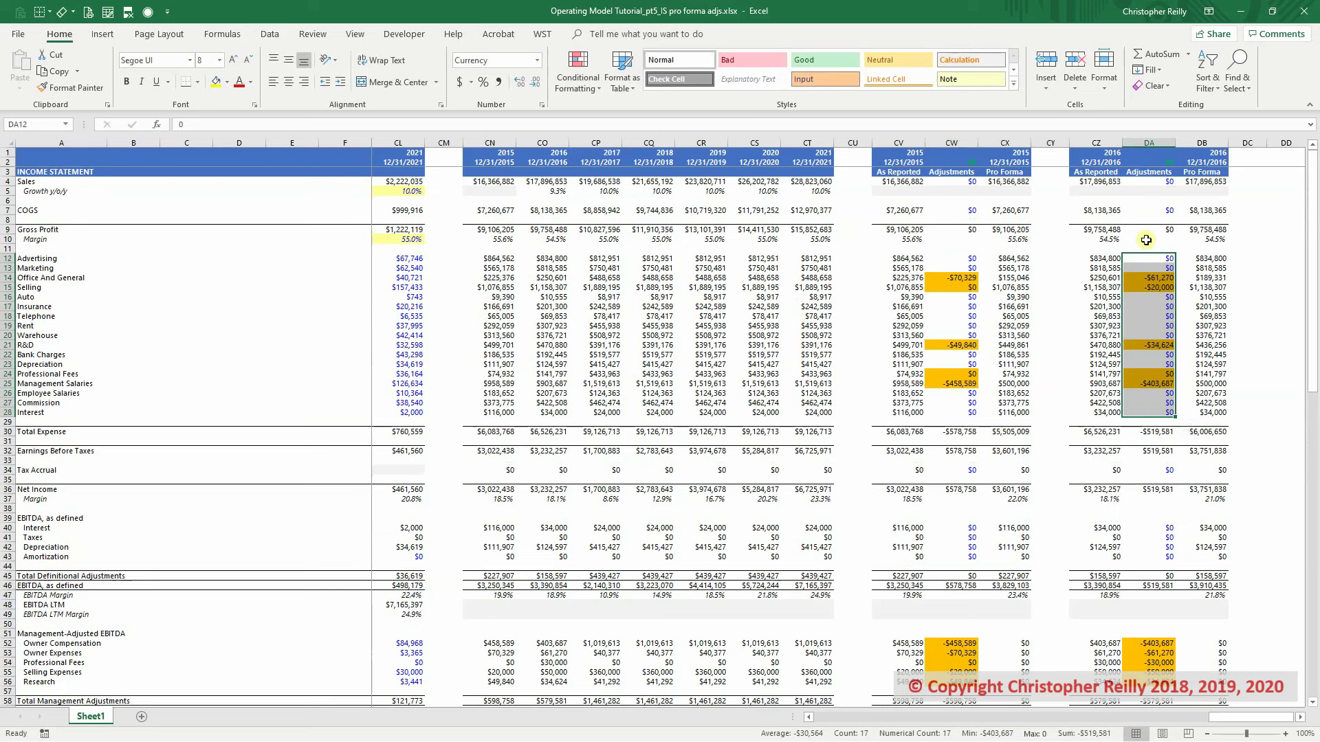
Paste the $0 from DA7 over adjustments DA12:DA28, DA52:DA56 and DA65:DA67.
left_click(1154, 212)
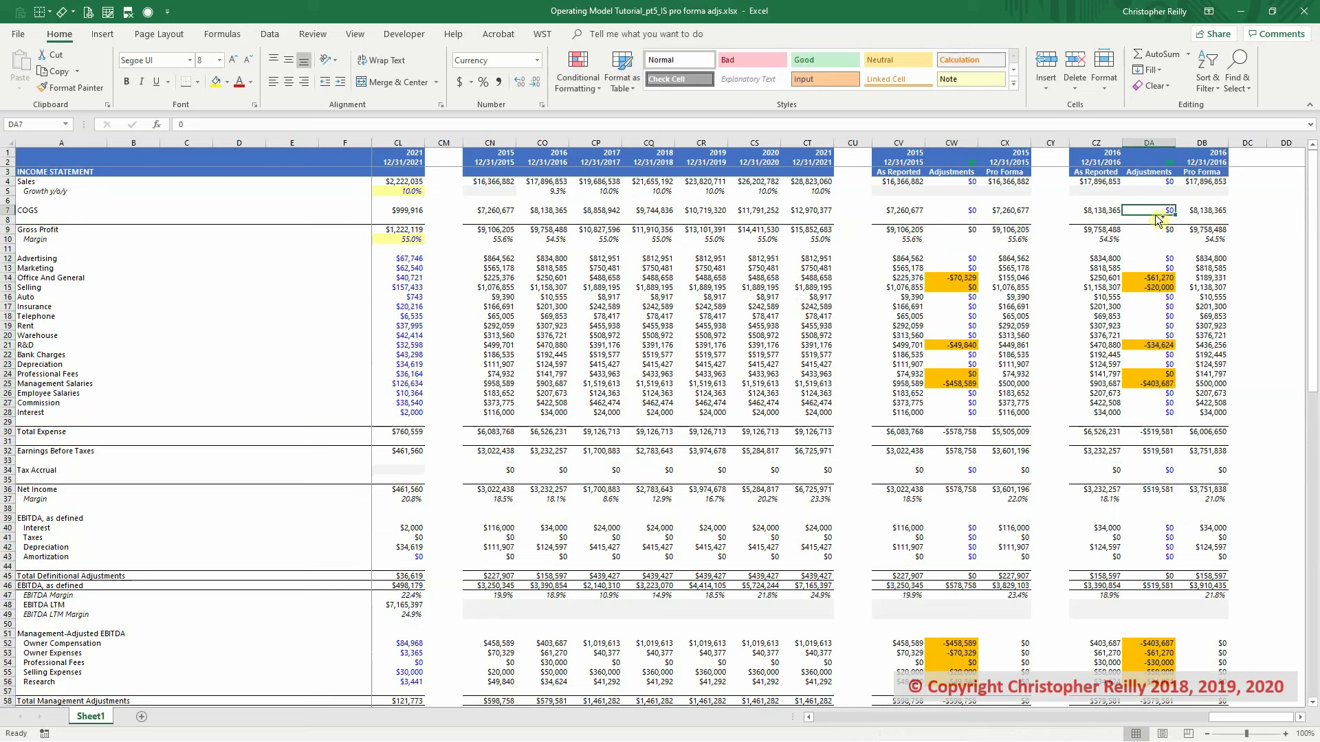
key("ctrl+c")
key("Down")
key("Down")
key("Down")
key("Down")
key("Down")
key("ctrl+shift+Down")
key("ctrl+v")
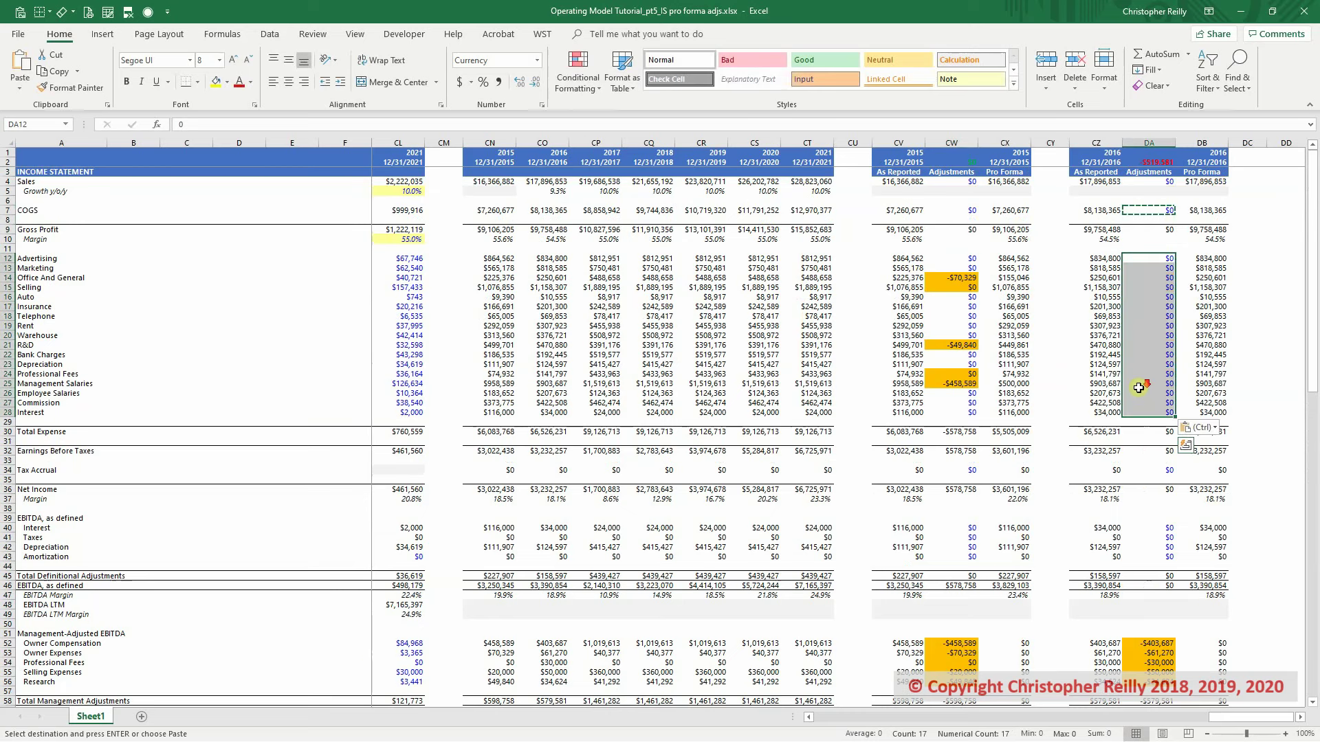
scroll(1149, 385, "down", 8)
left_click_drag(1159, 413, 1158, 450)
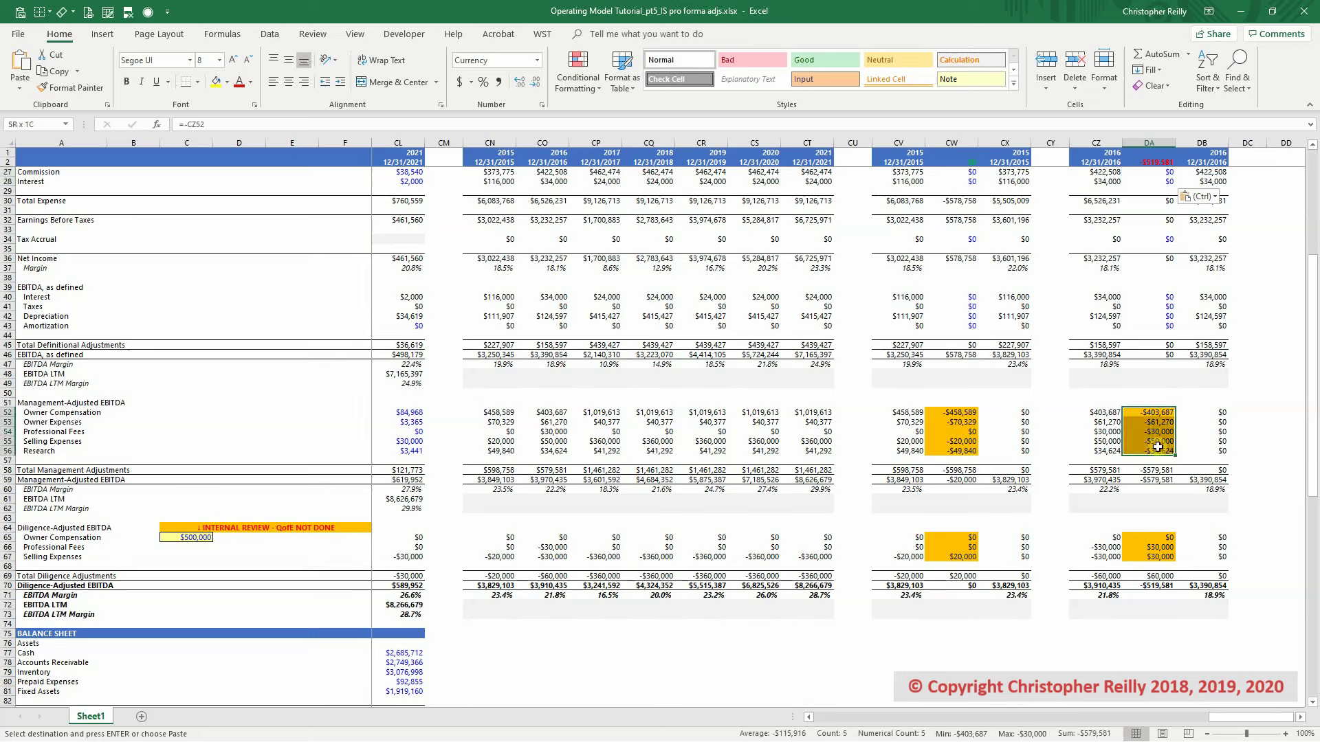
key("ctrl+v")
left_click_drag(1154, 536, 1155, 556)
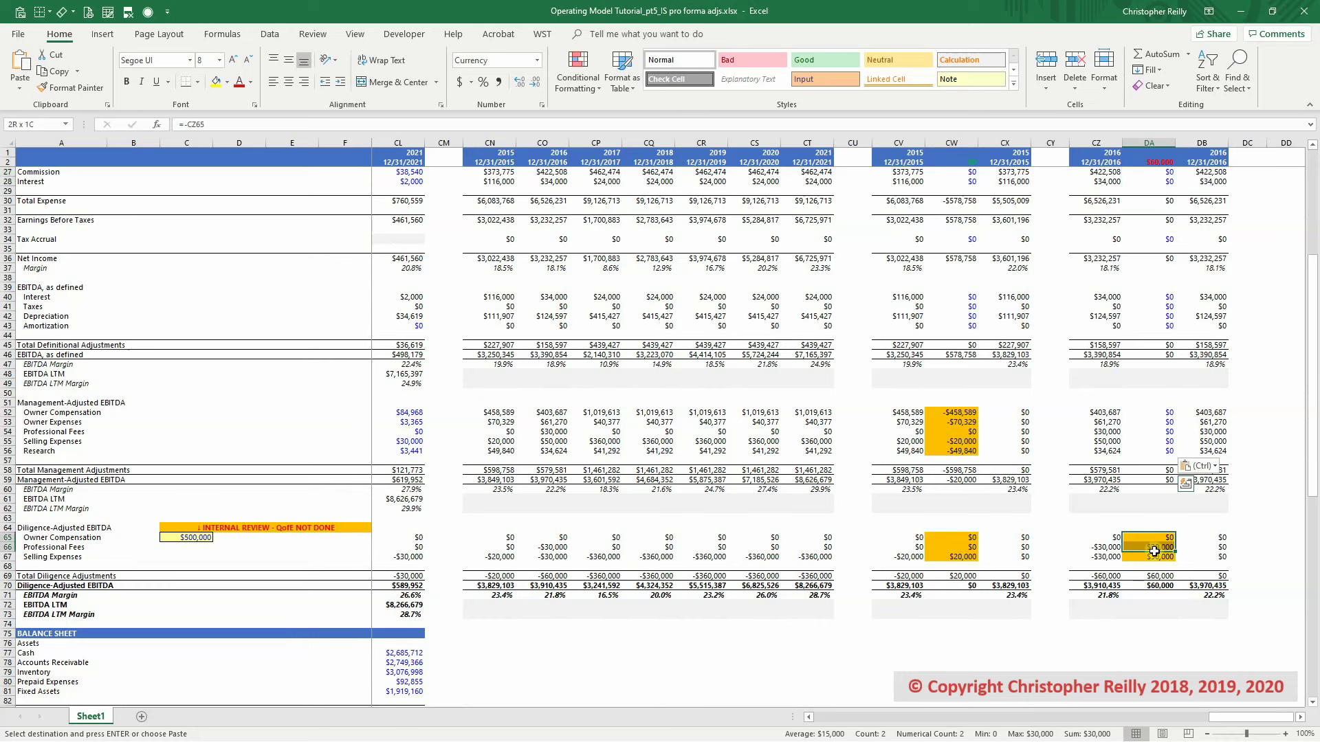
key("ctrl+v")
scroll(1171, 437, "up", 8)
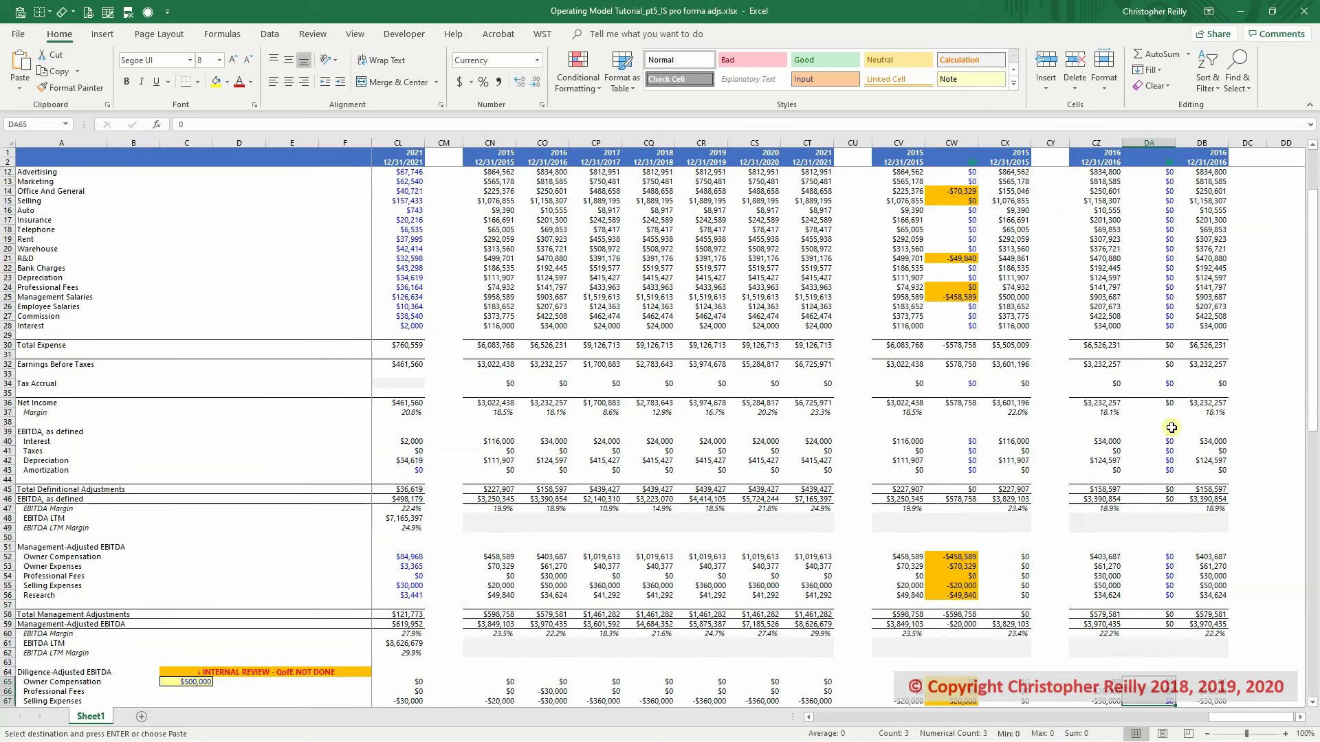
left_click(1152, 165)
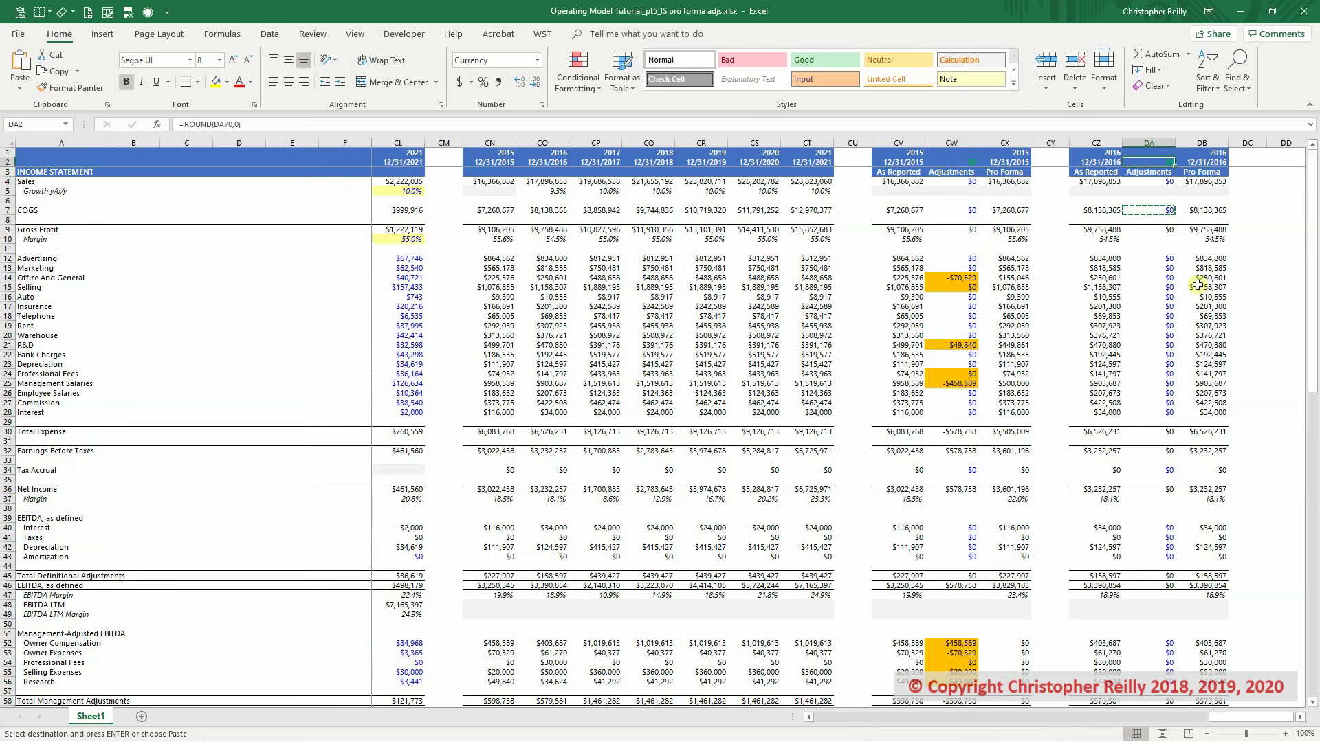
key("Escape")
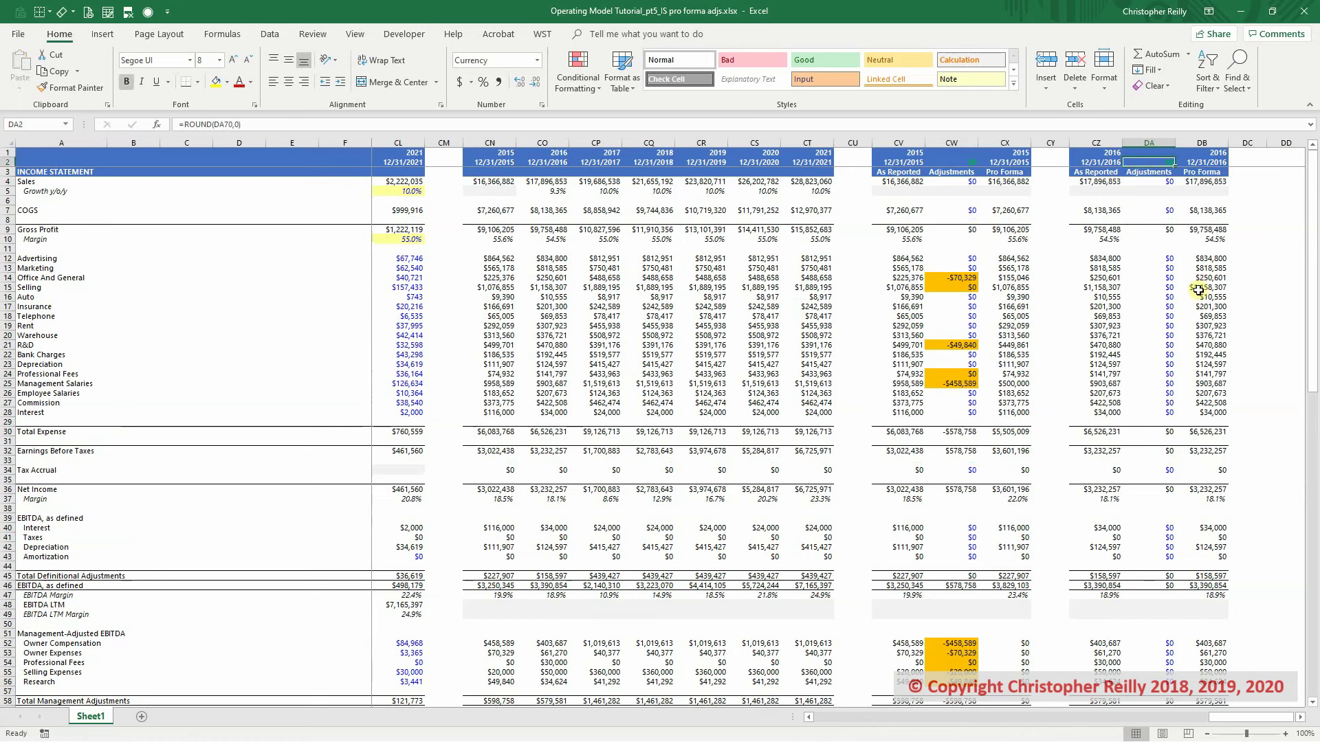
Review the 2016 As Reported and Pro Forma columns, now totalling $6,526,231 expenses.
left_click(1107, 140)
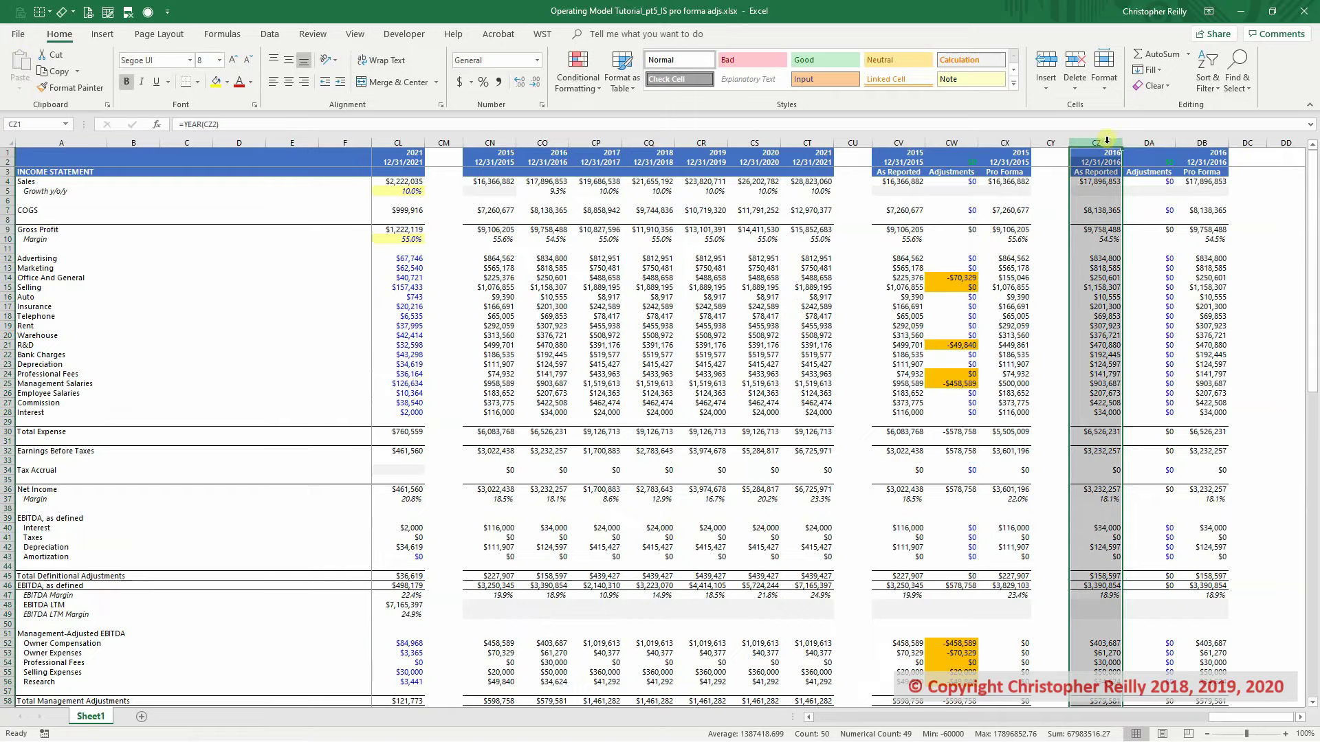
scroll(1141, 467, "down", 4)
scroll(1145, 475, "down", 3)
left_click_drag(1100, 441, 1099, 480)
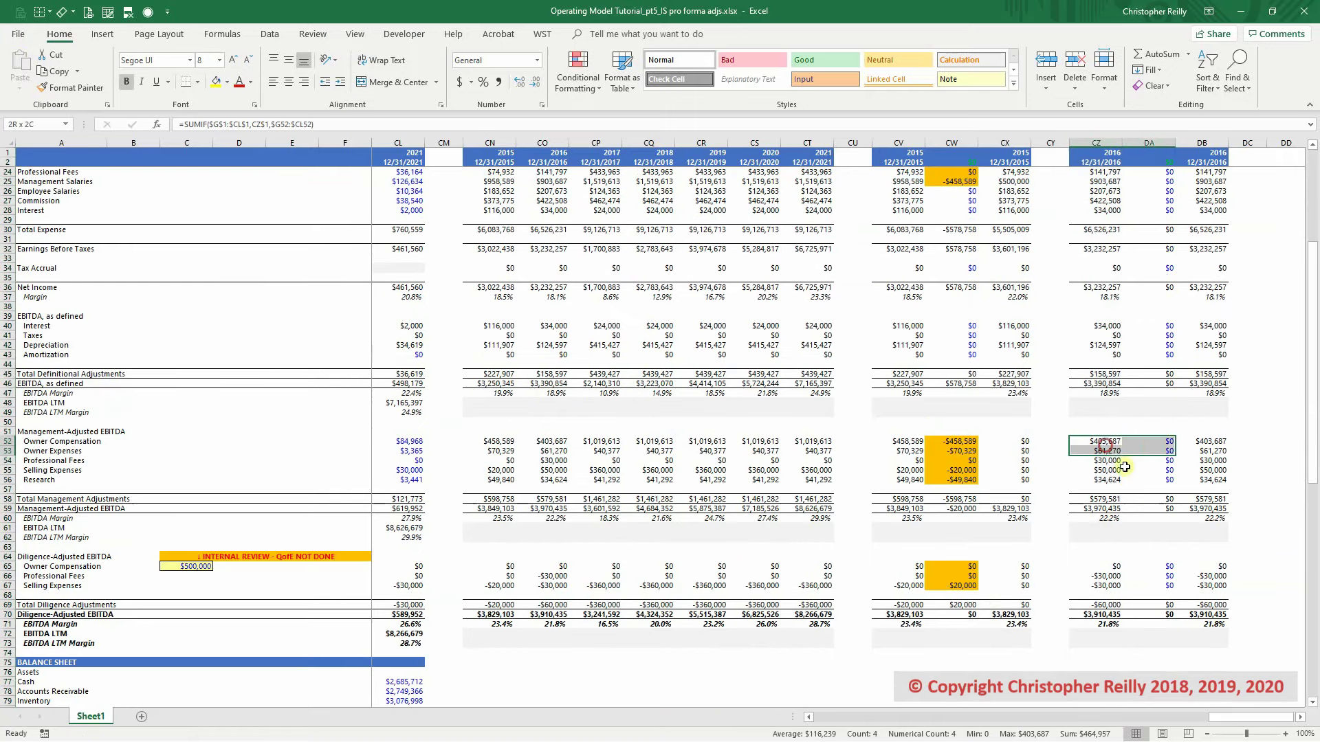
left_click_drag(1114, 567, 1108, 585)
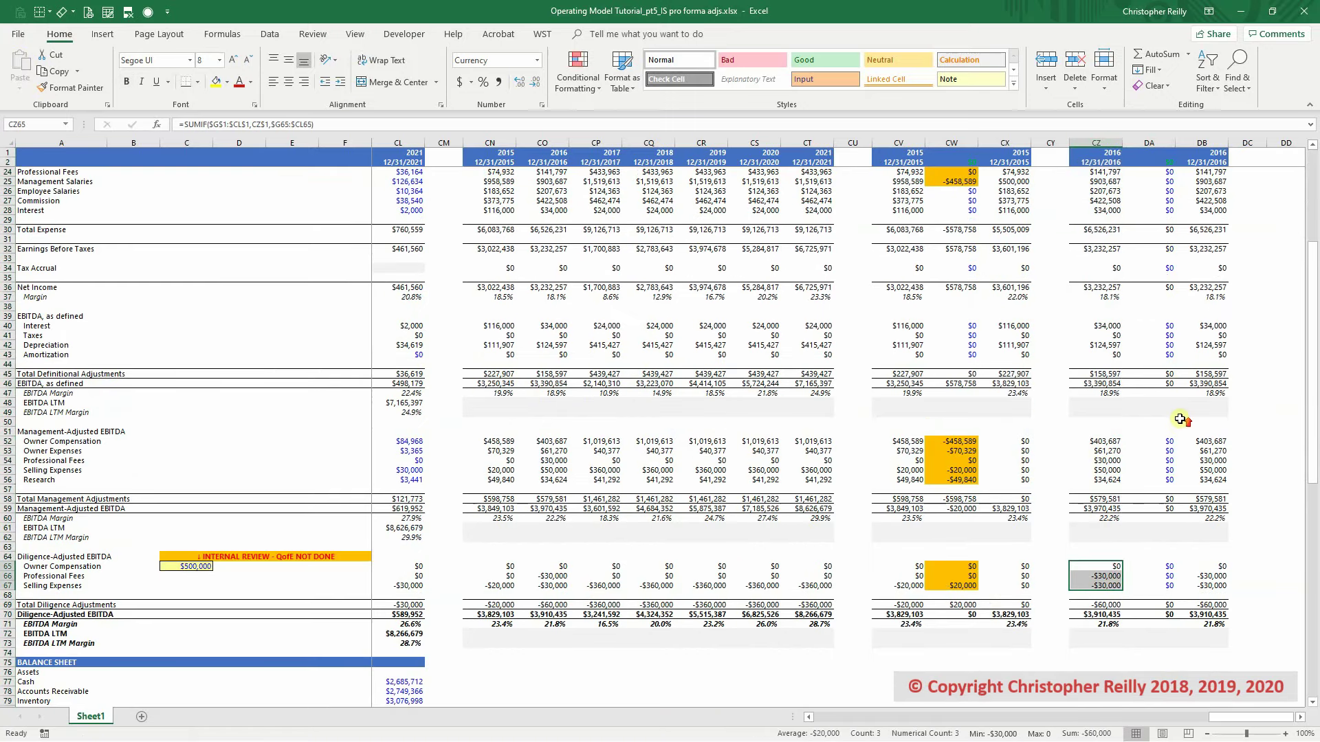
scroll(1182, 416, "up", 7)
left_click_drag(1211, 259, 1213, 413)
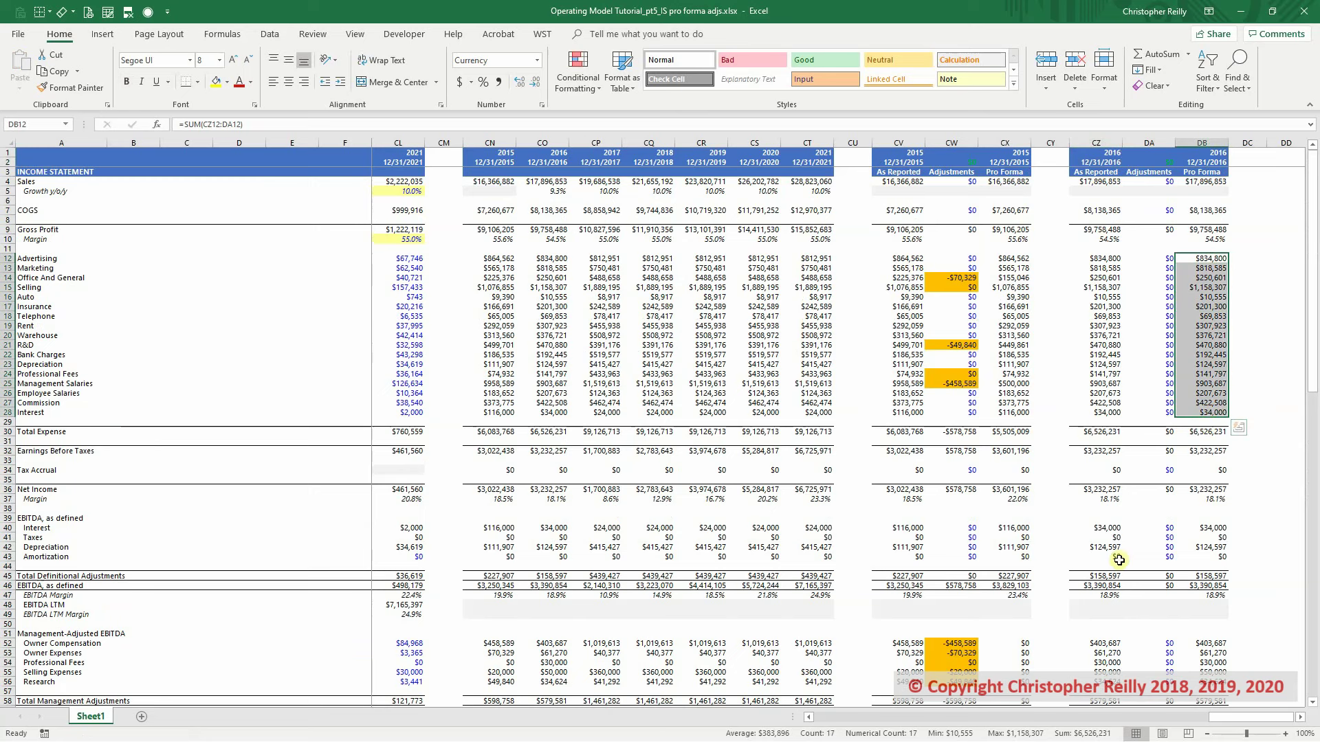
Enter =-CZ52 in the Owner Compensation adjustment DA52 and fill it orange.
scroll(1142, 552, "down", 4)
left_click(1155, 528)
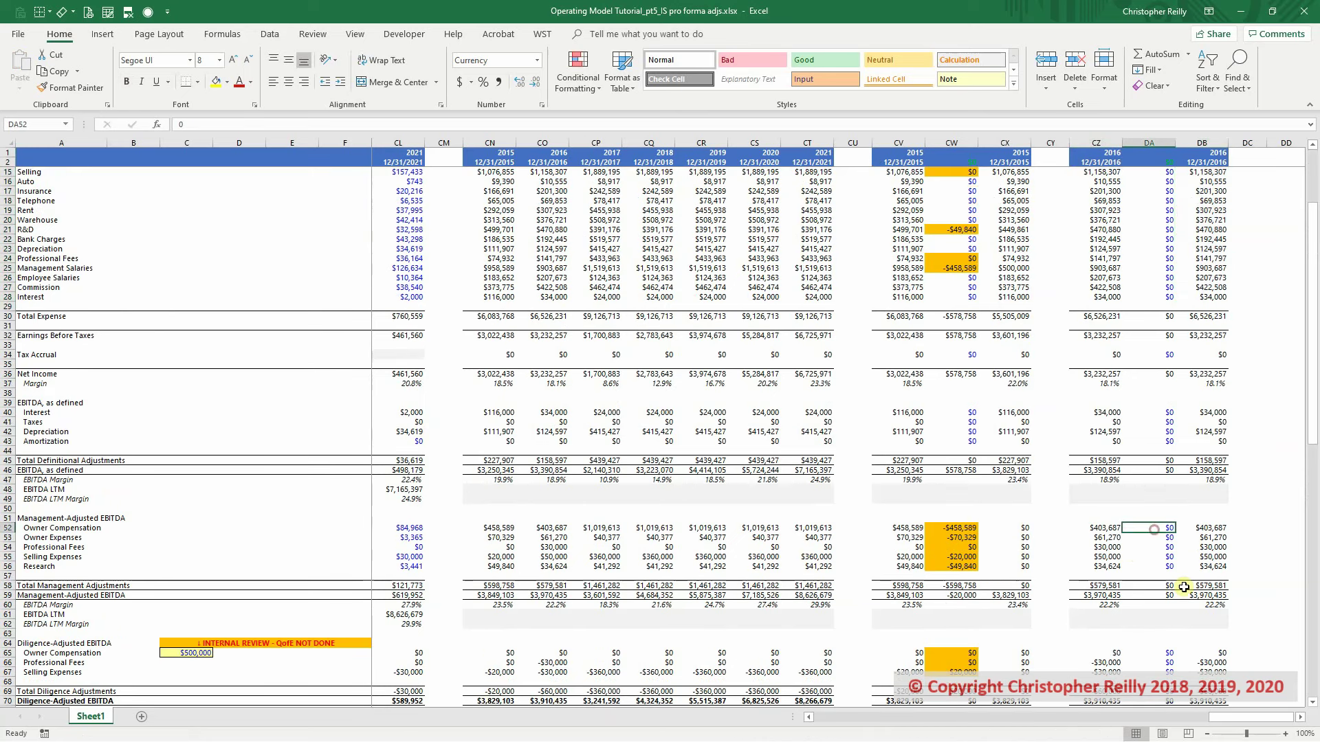
type("=-")
key("Left")
key("ctrl+Return")
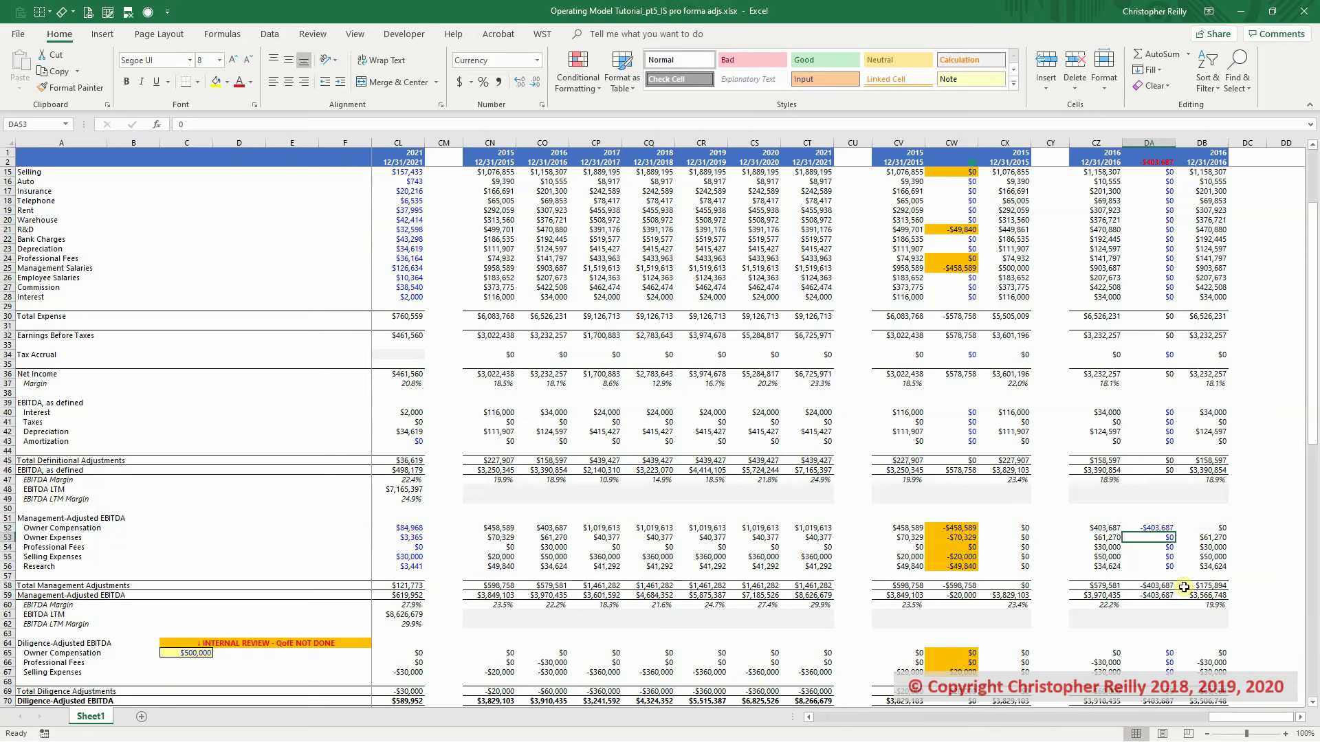
key("alt+2")
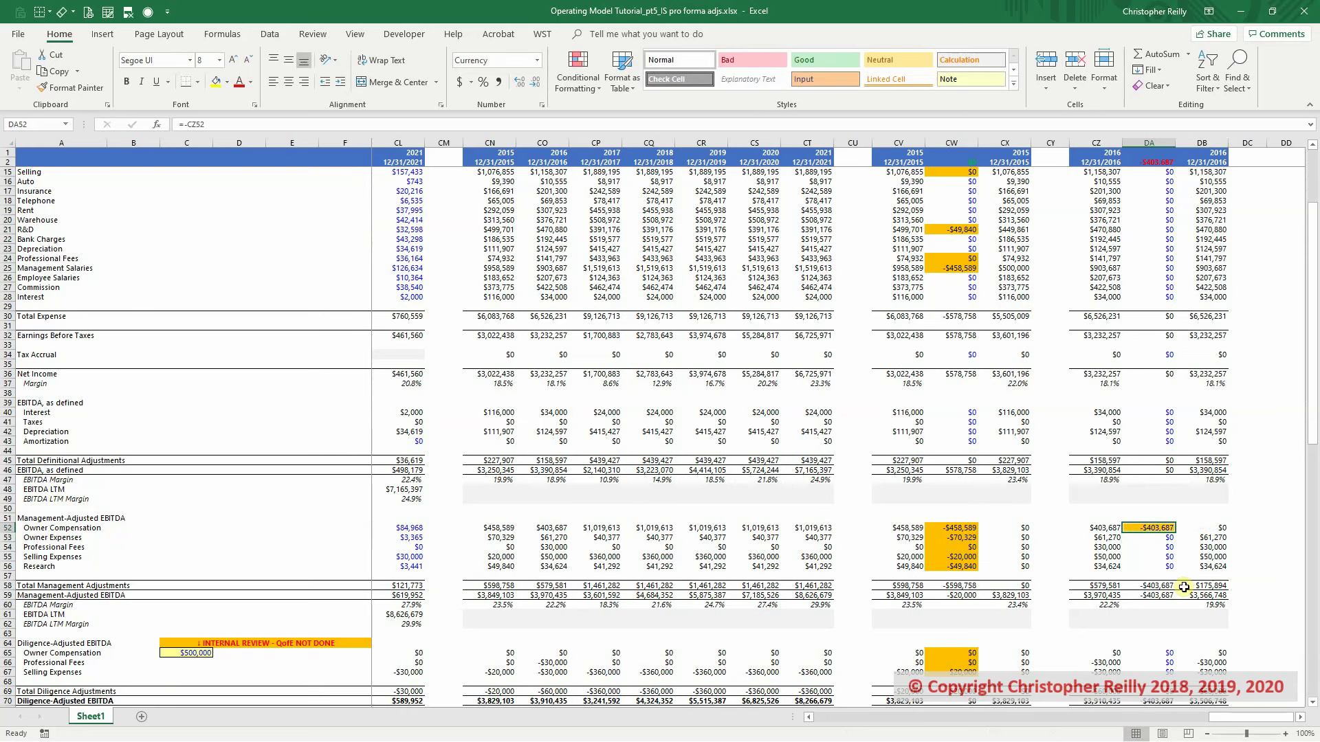
Link the Management Salaries adjustment DA25 to =DA52 in orange and check the DA2 balance.
left_click(1169, 270)
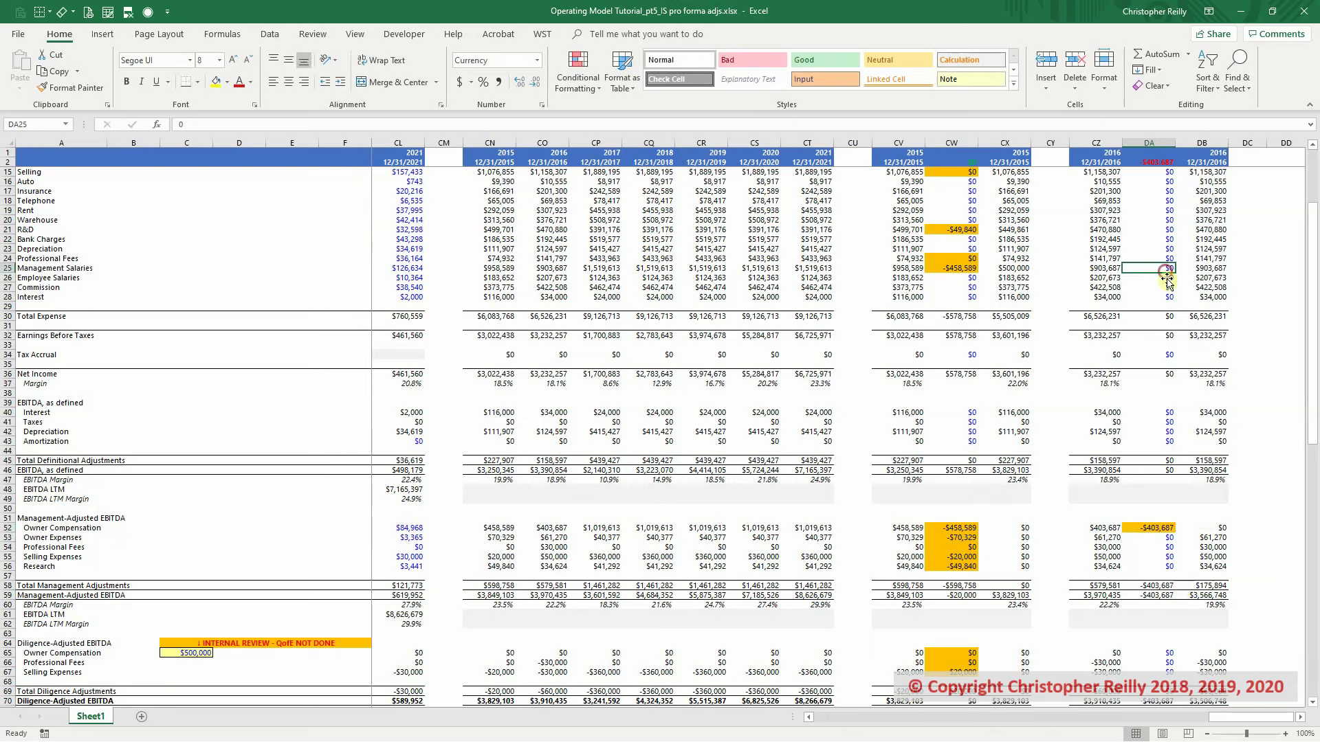
type("=")
key("ctrl+Down")
key("ctrl+Down")
key("ctrl+Down")
key("ctrl+Down")
key("ctrl+Down")
key("ctrl+Down")
key("ctrl+Down")
key("ctrl+Down")
key("ctrl+Down")
key("ctrl+Down")
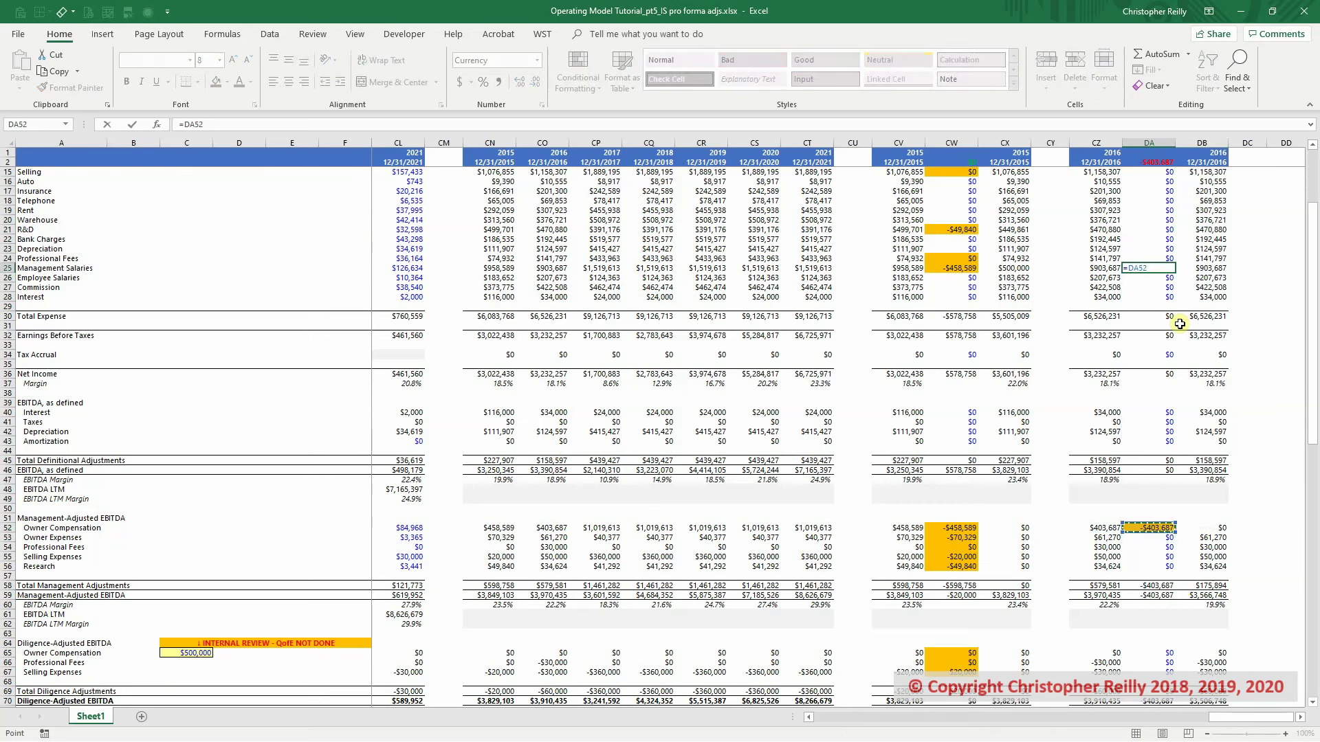
key("ctrl+Return")
key("F4")
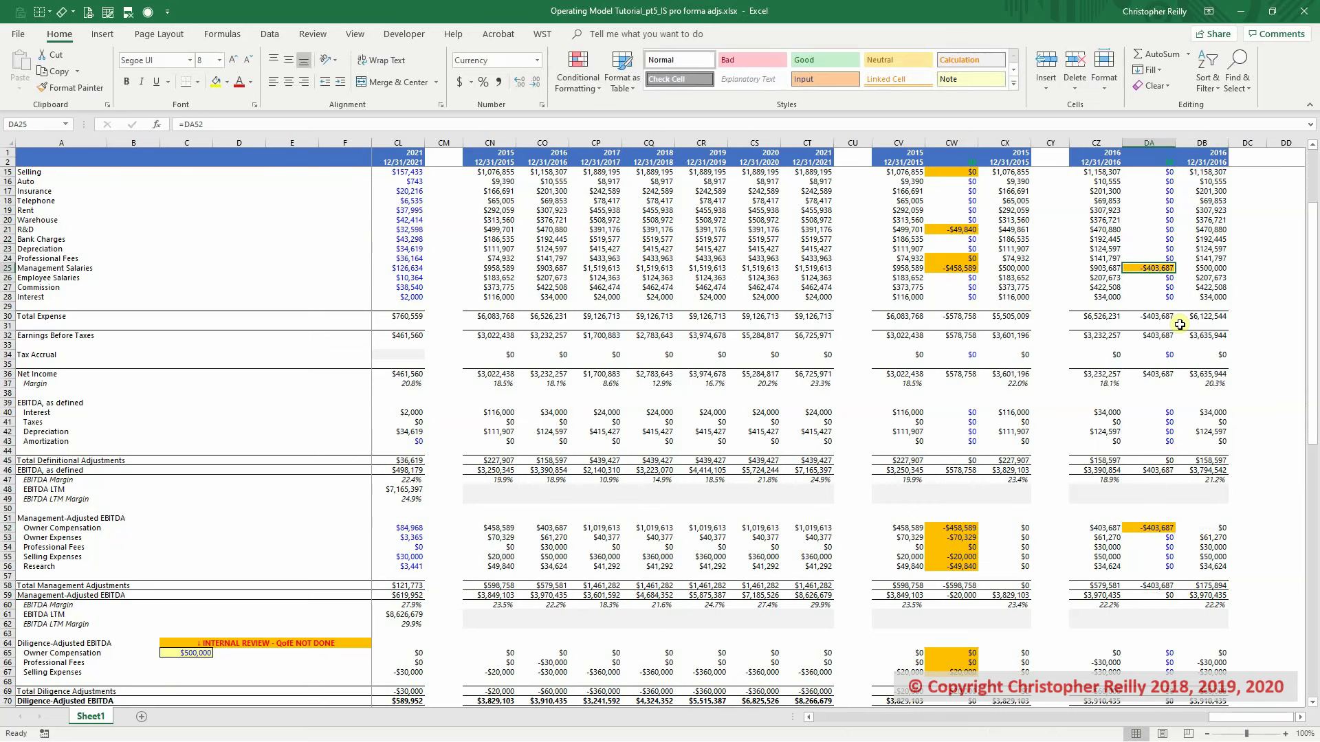
left_click(1162, 163)
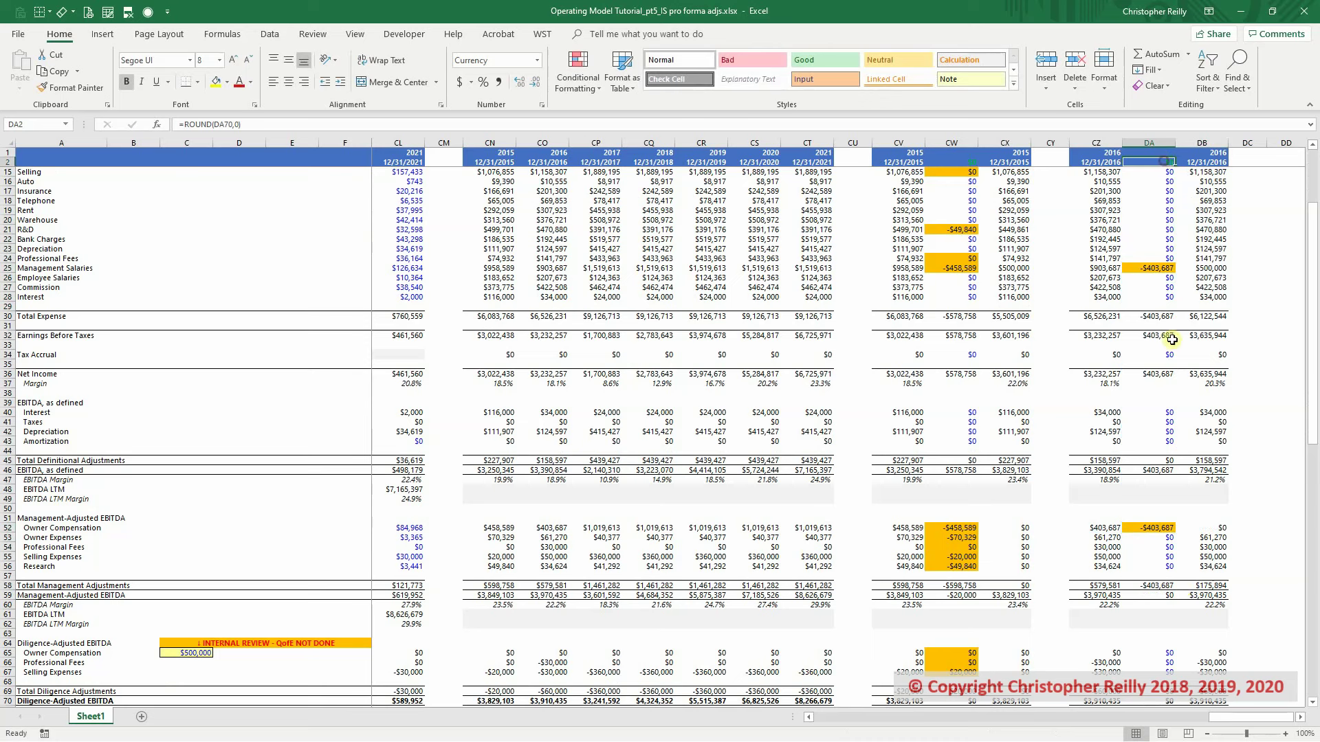
left_click(1154, 537)
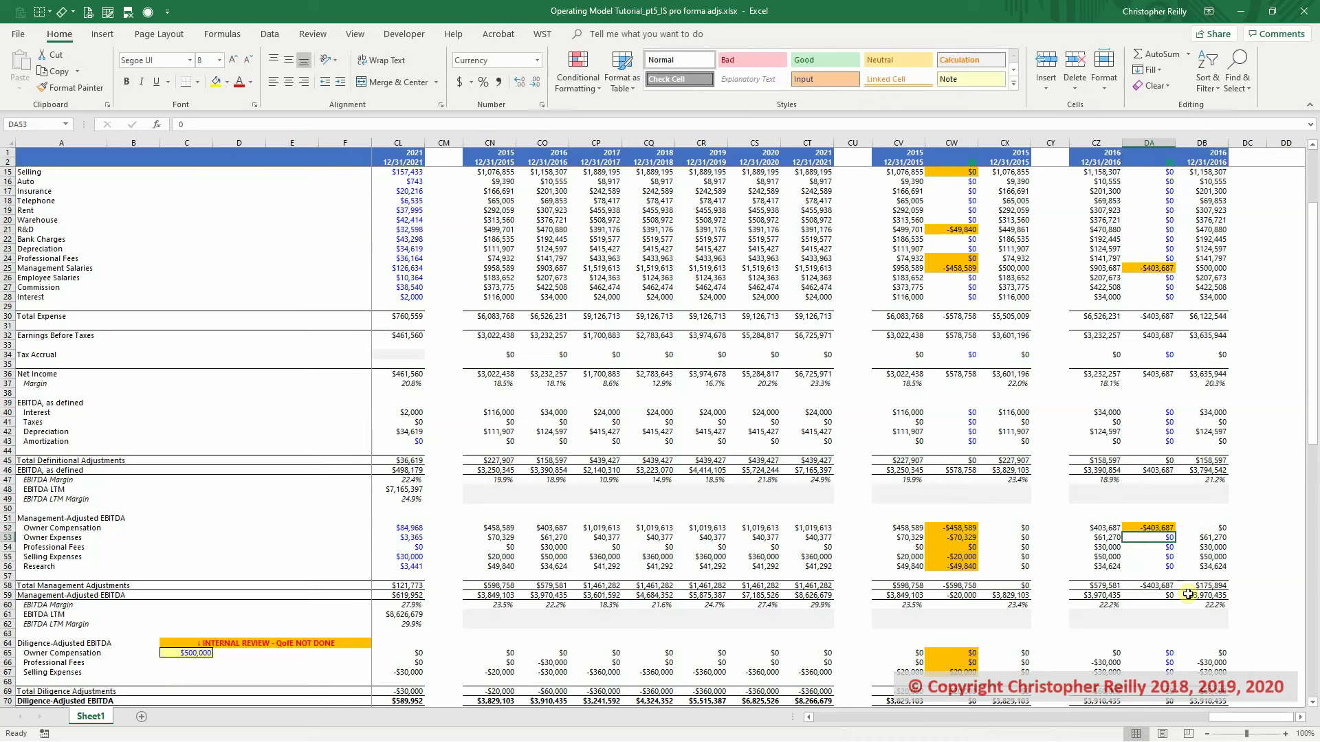
Enter the negated owner expenses in DA53 and link Office And General DA14 to it, orange.
key("ctrl+v")
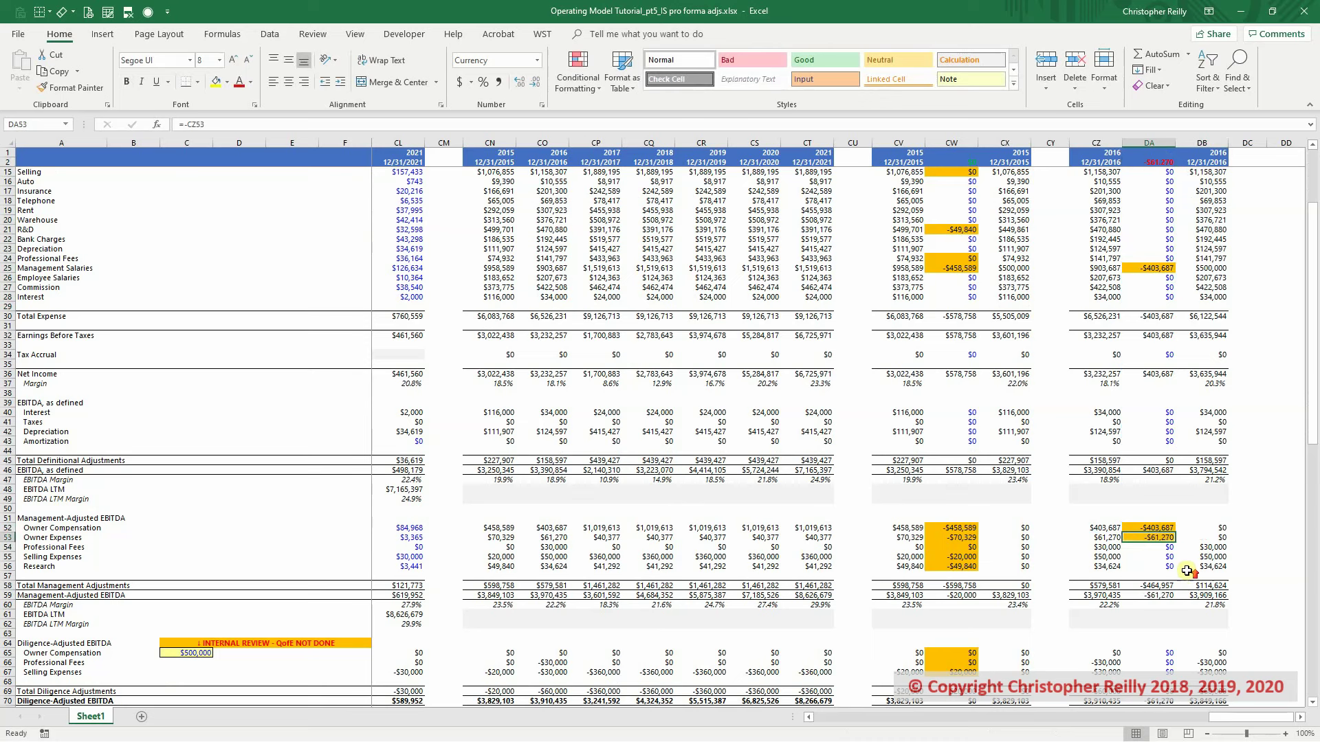
scroll(1188, 595, "up", 4)
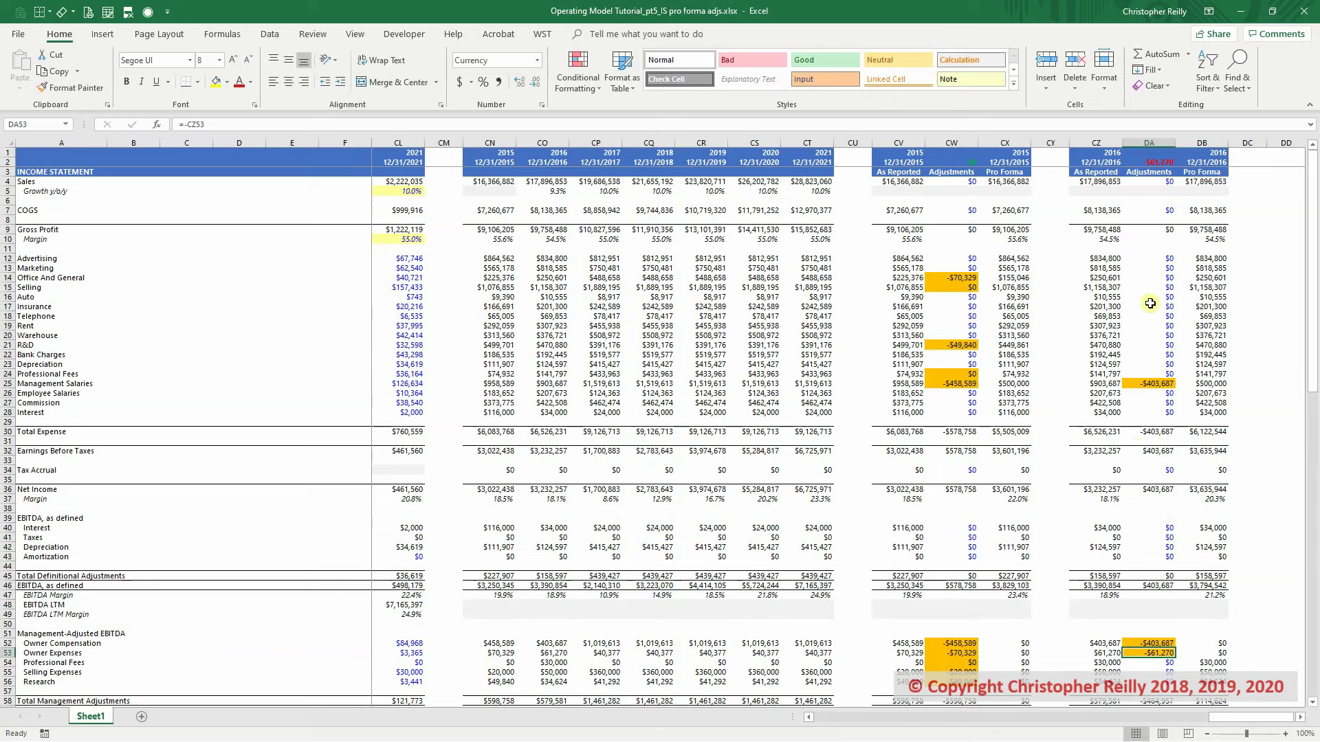
left_click(1157, 279)
type("=")
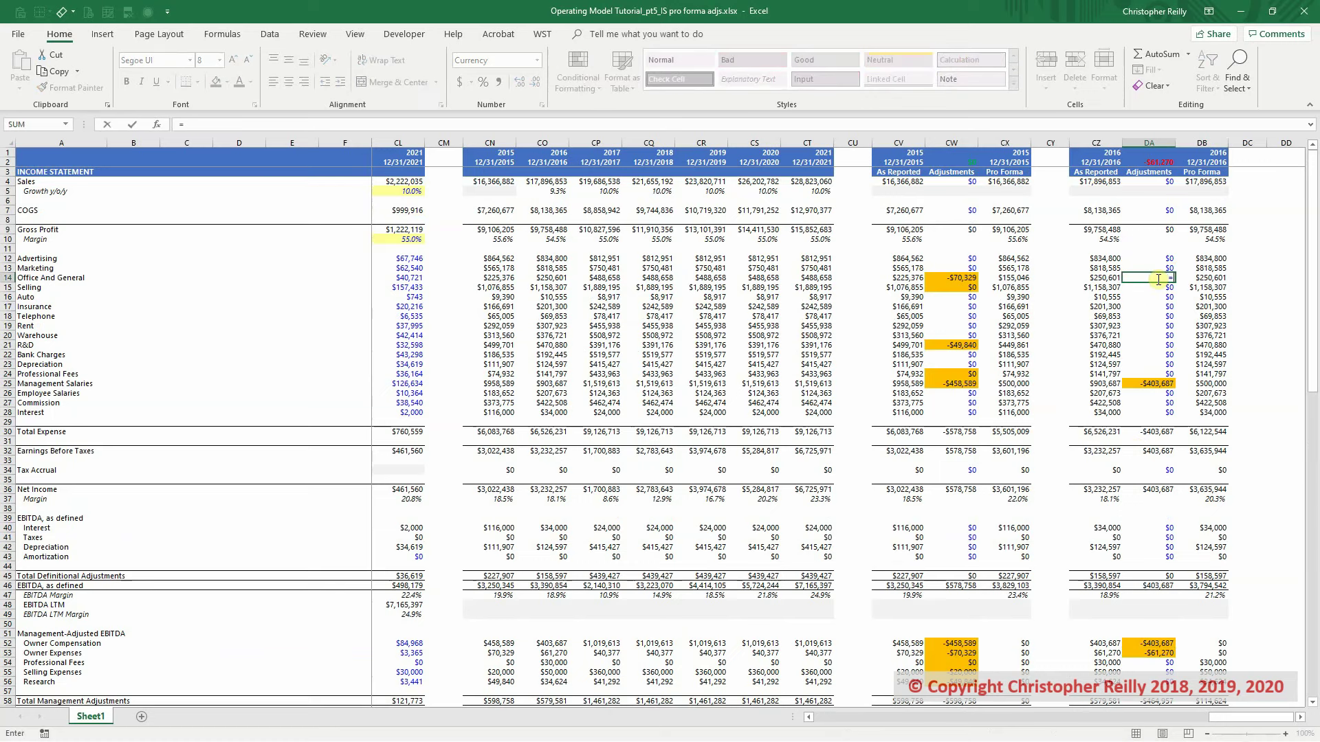
scroll(1162, 354, "down", 3)
scroll(1160, 398, "down", 1)
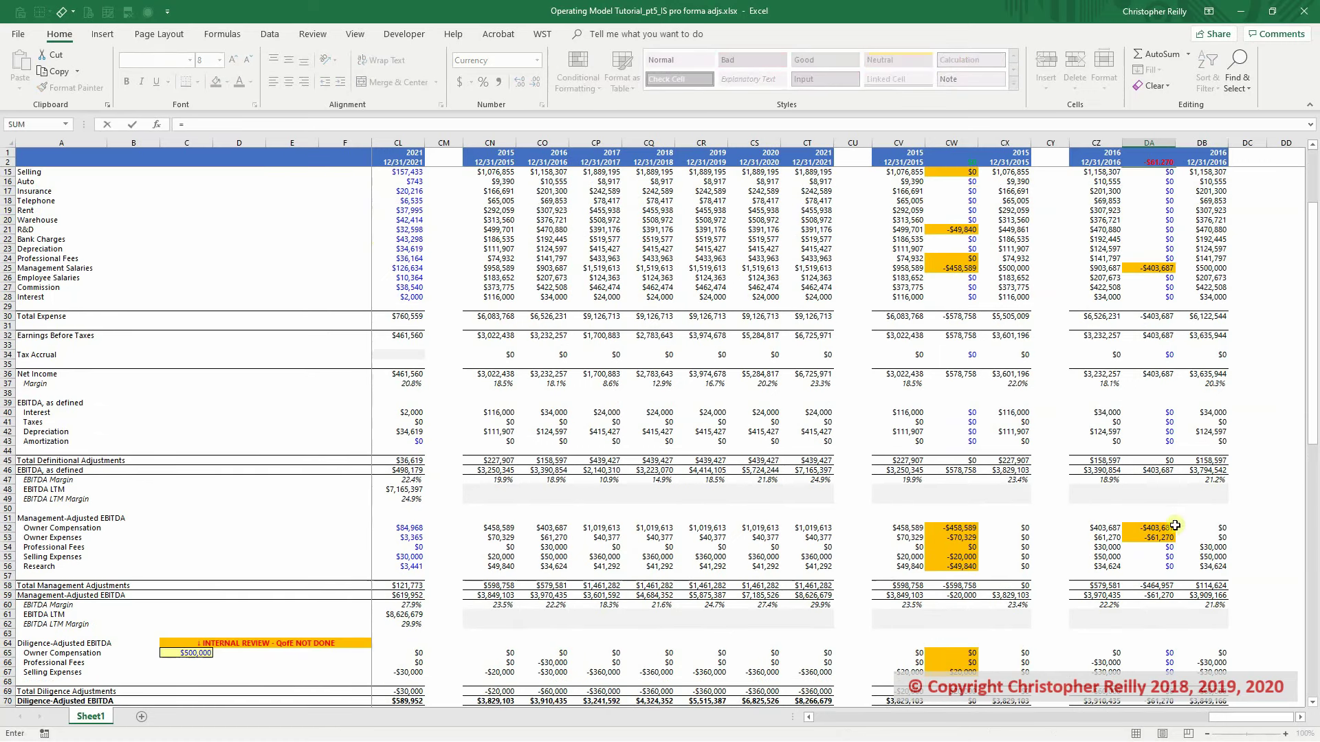
left_click(1162, 537)
key("ctrl+Return")
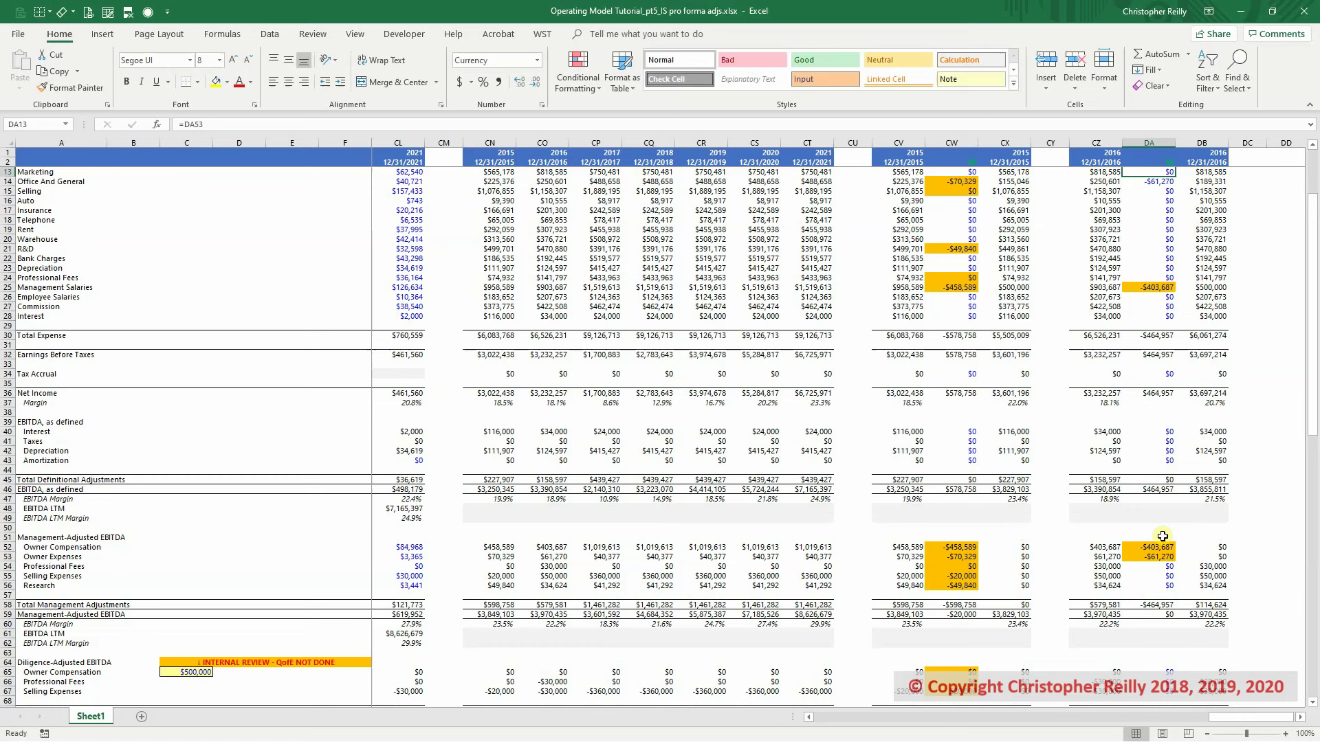
key("F4")
Fill the professional fees reversal into DA54 and link Professional Fees DA24 to it.
left_click(1157, 566)
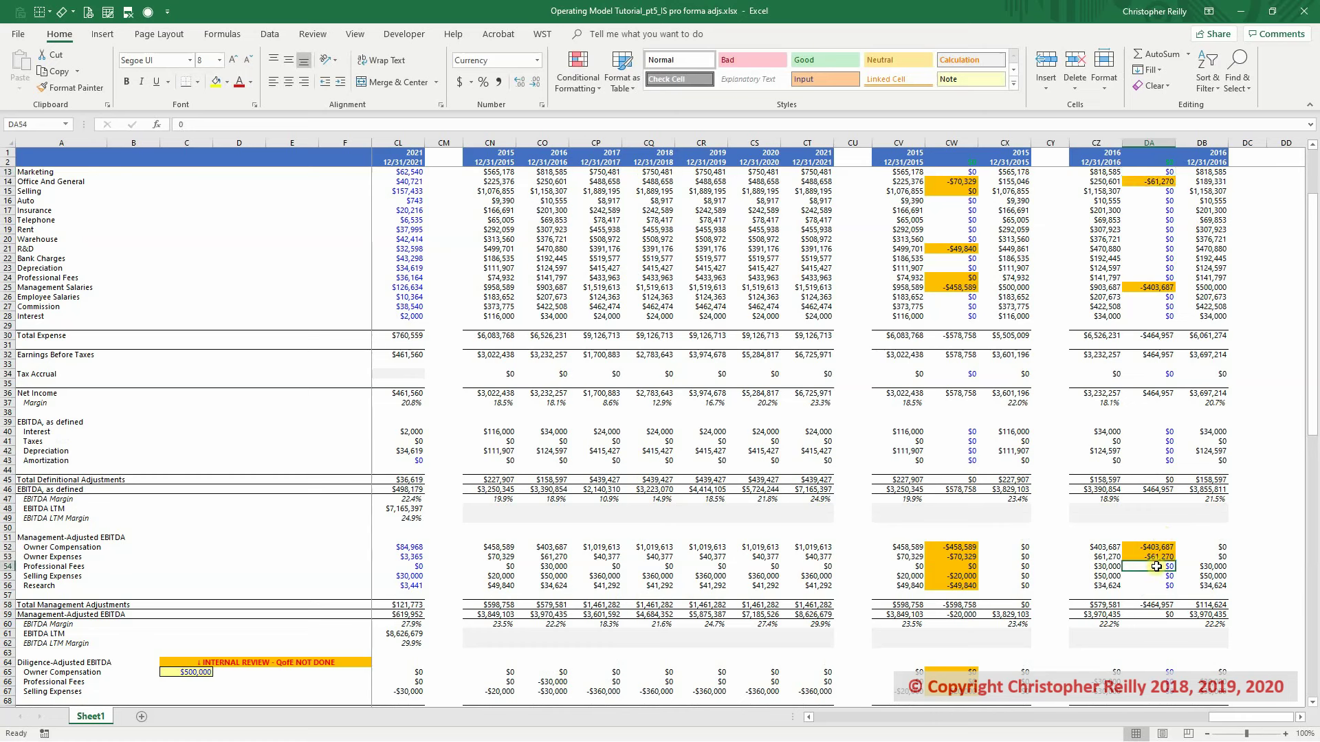
key("ctrl+d")
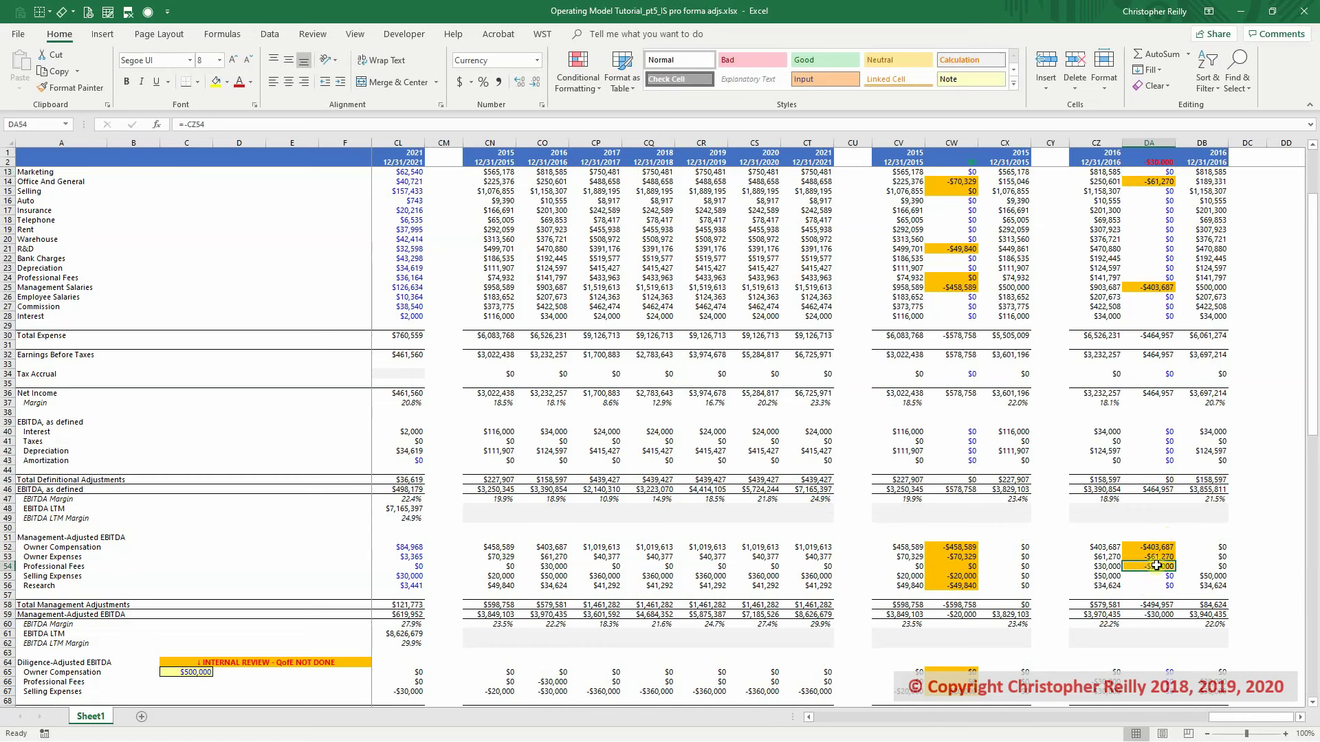
left_click(1138, 277)
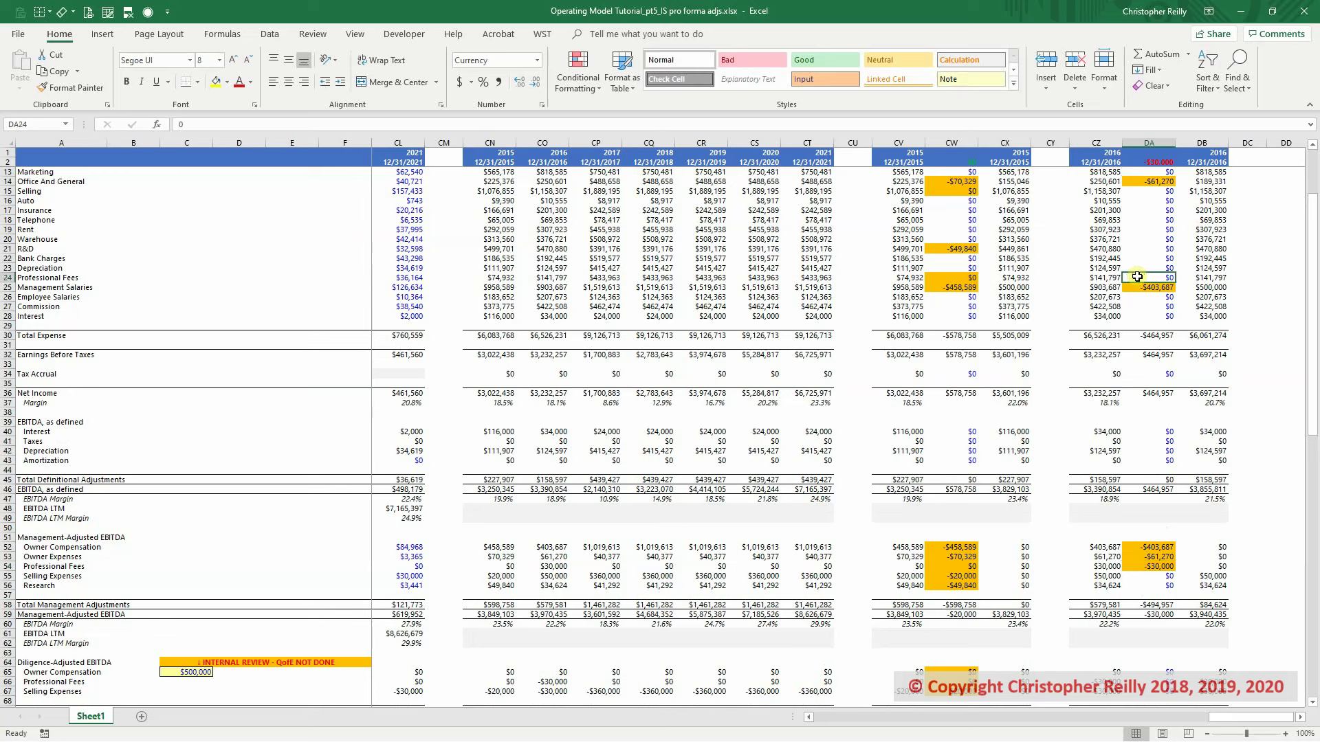
type("=")
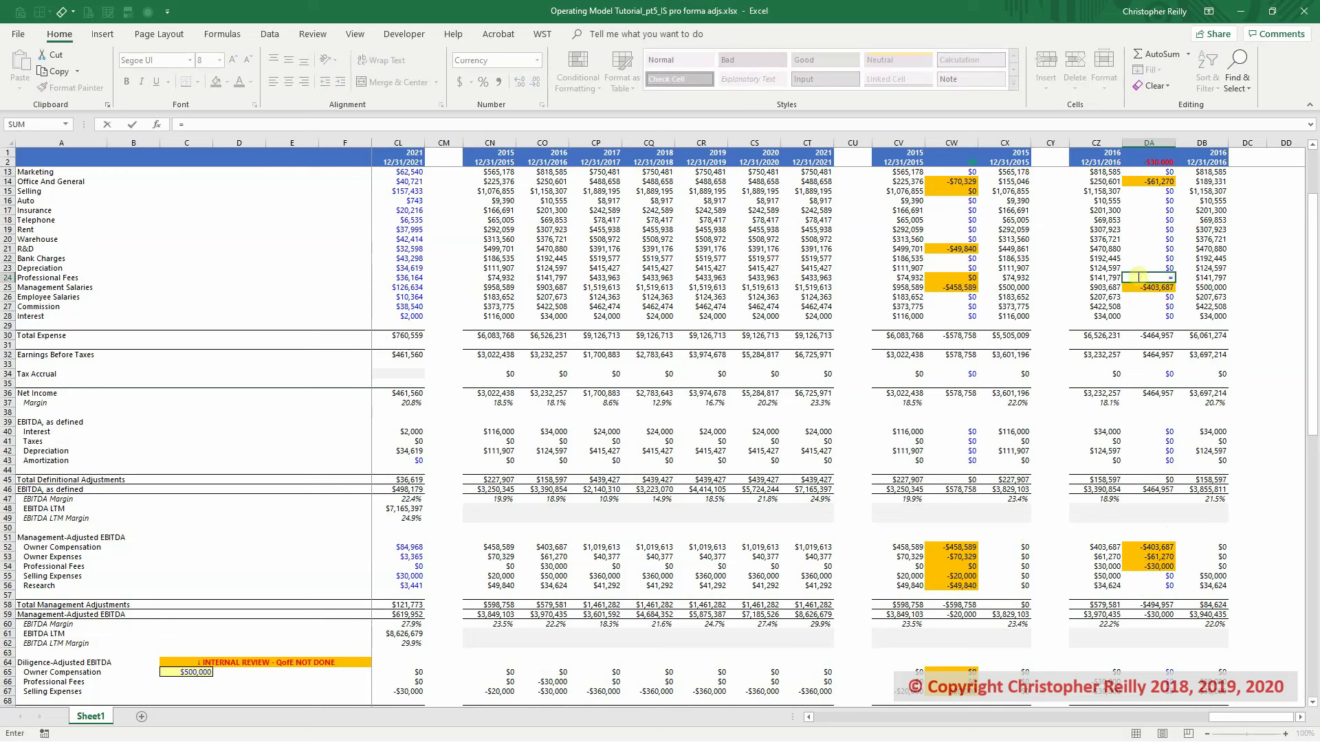
left_click(1158, 565)
key("ctrl+Return")
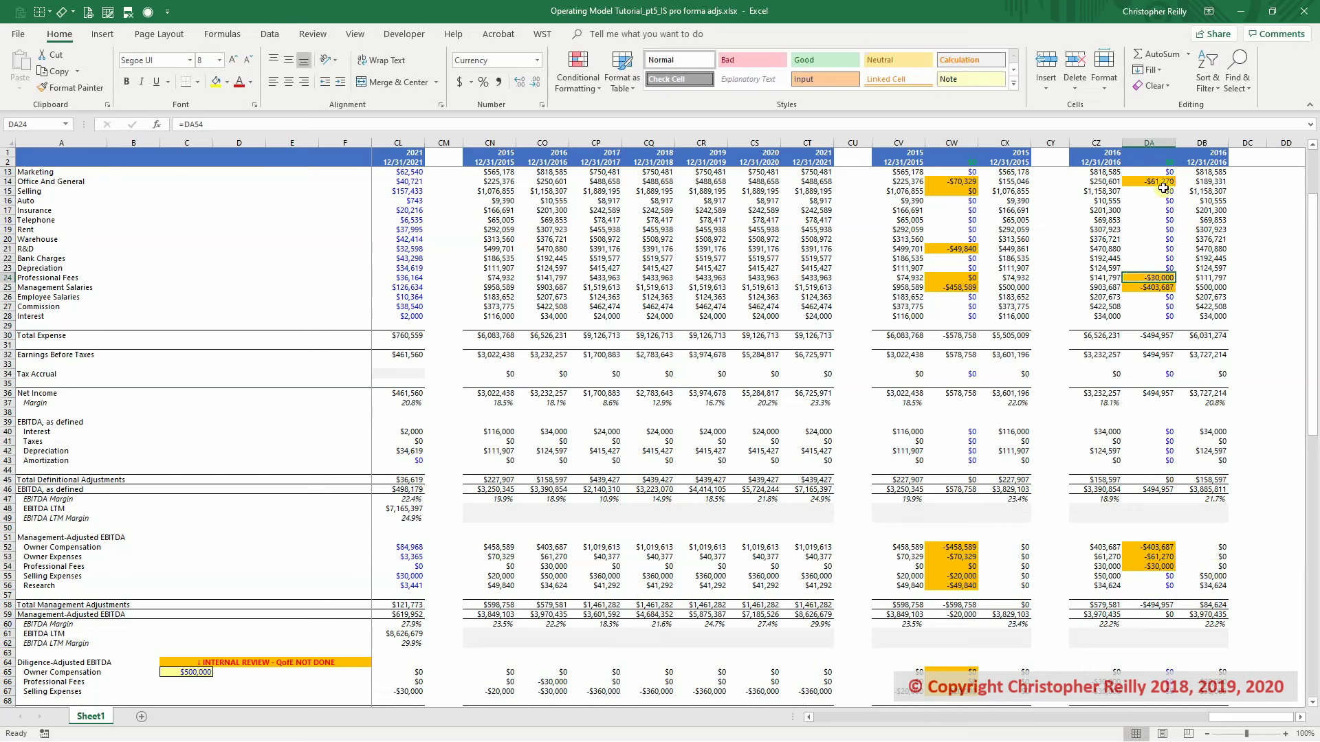
left_click(1159, 164)
Fill the selling expenses reversal into DA55 and link the Selling adjustment DA15 to it.
left_click(1158, 577)
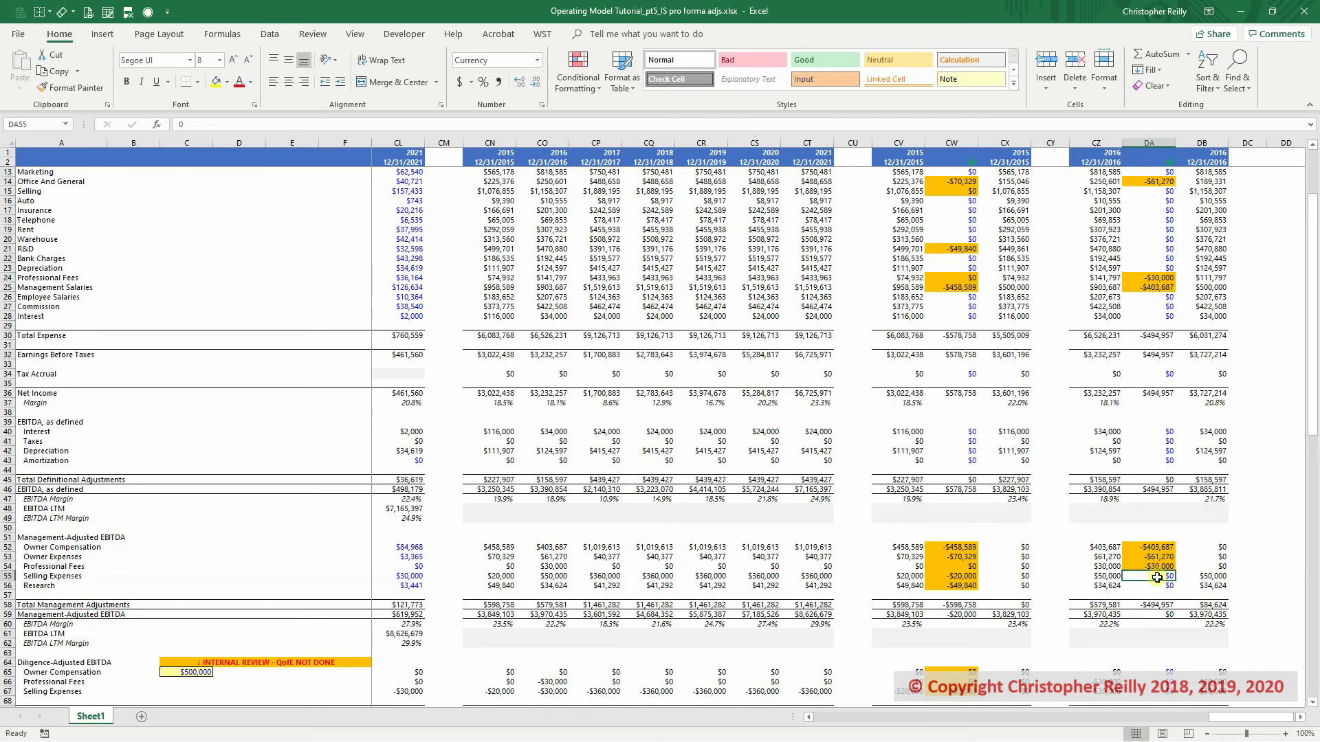
key("ctrl+d")
left_click(1159, 163)
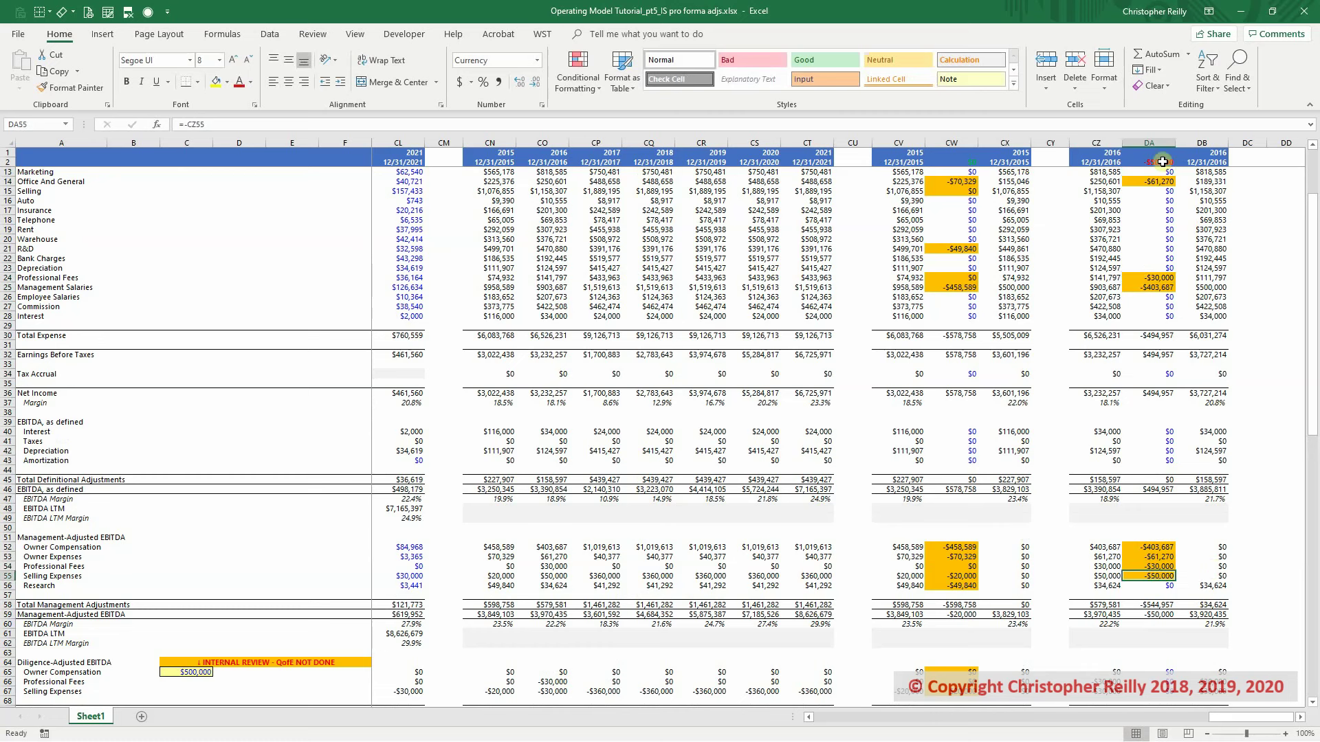
scroll(1152, 224, "up", 1)
left_click(1144, 220)
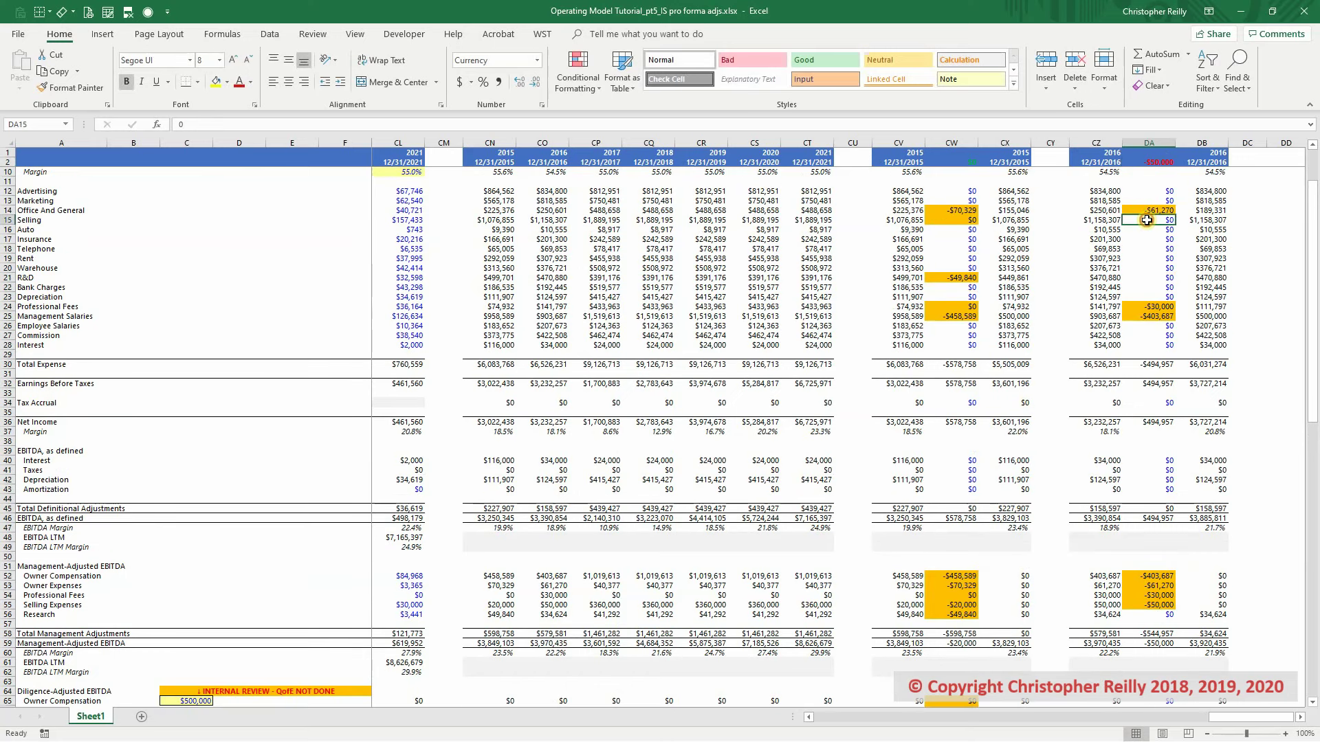
type("=")
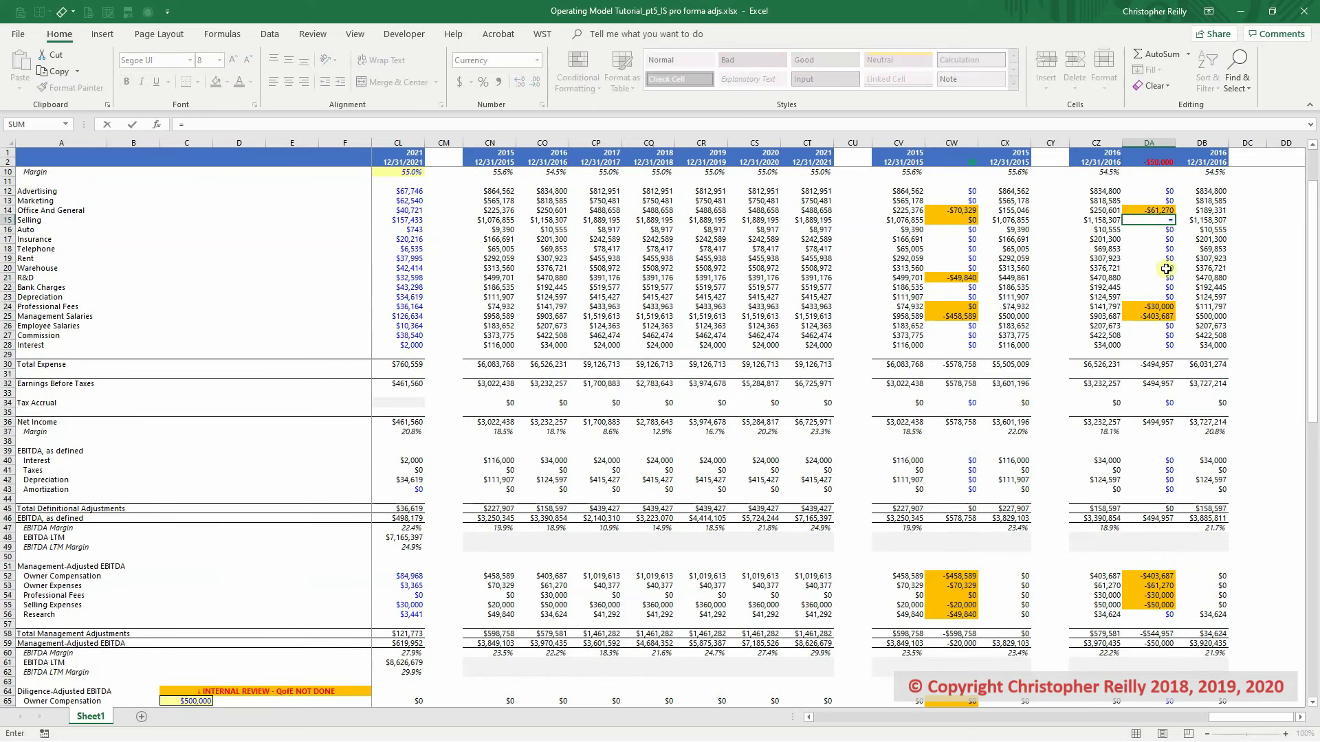
scroll(1169, 392, "down", 4)
left_click(1147, 489)
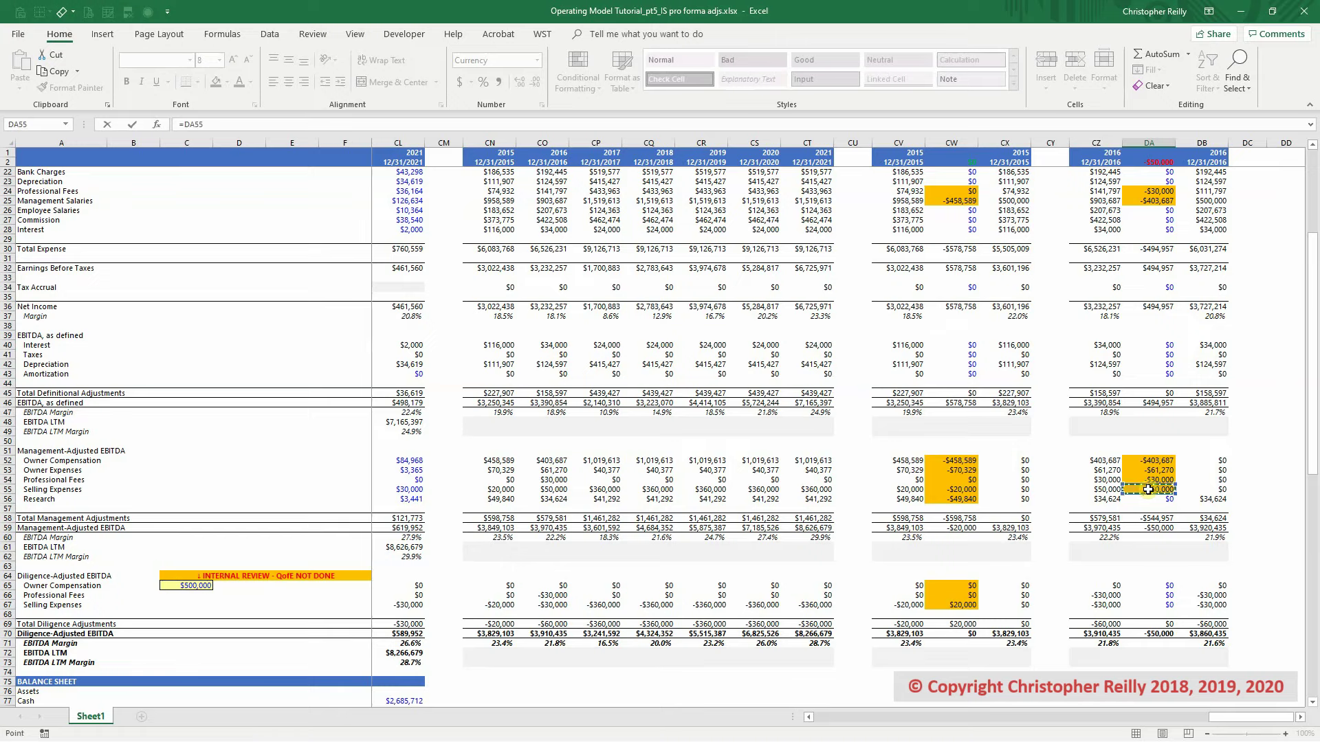
key("ctrl+Return")
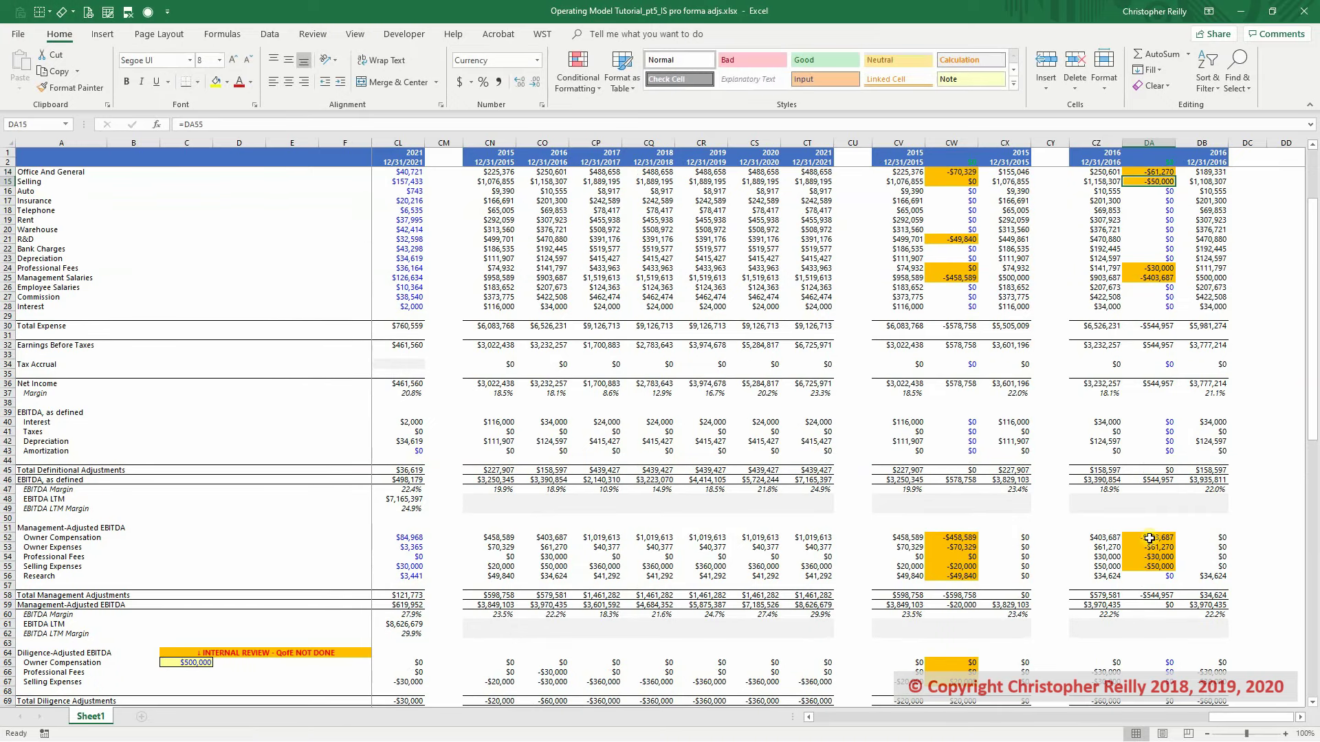
Fill the research reversal into DA56 and point the R&D adjustment DA21 at it.
left_click(1155, 576)
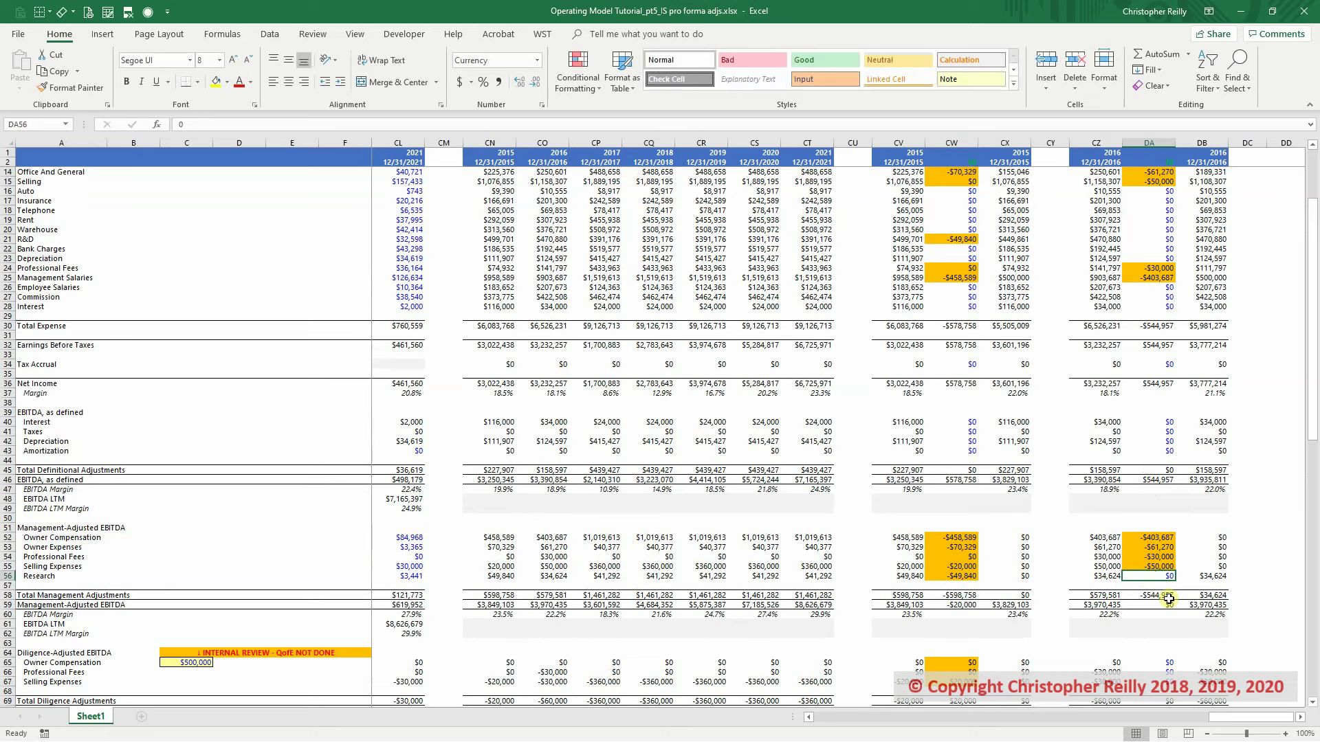
key("ctrl+d")
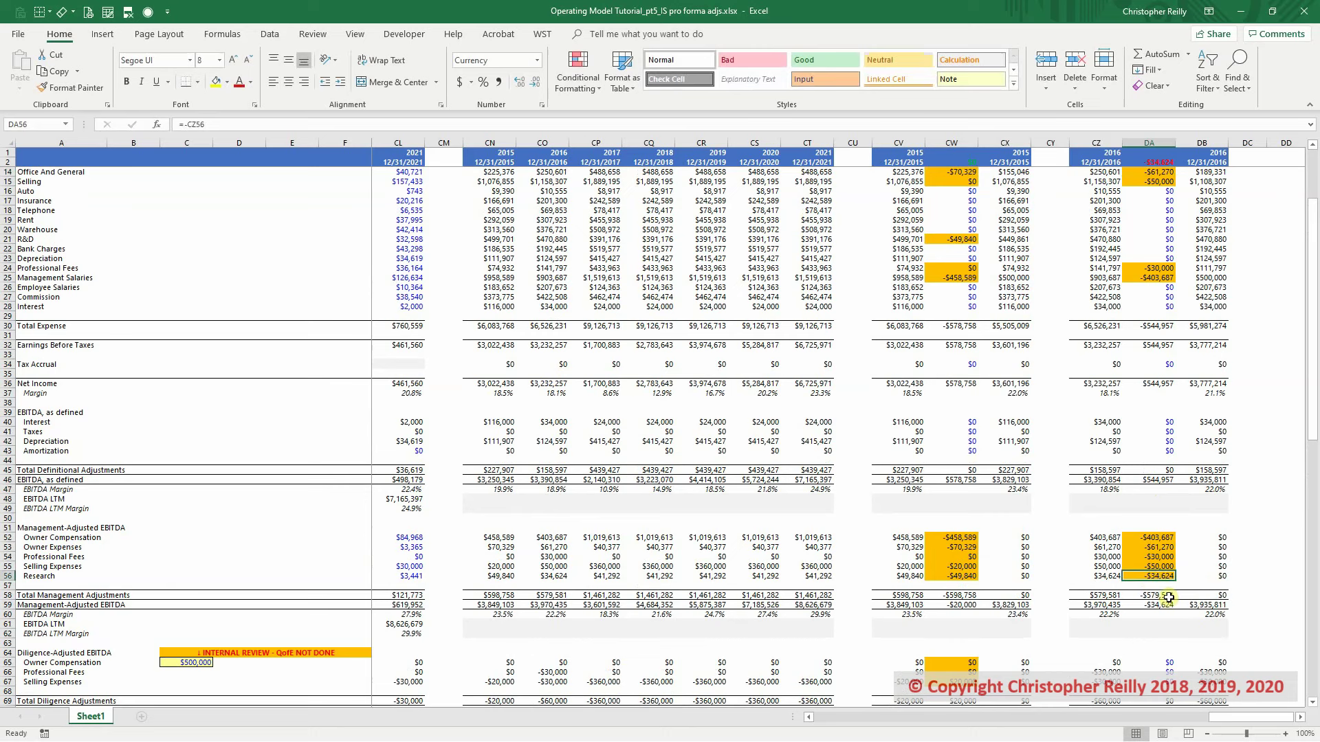
left_click(1147, 240)
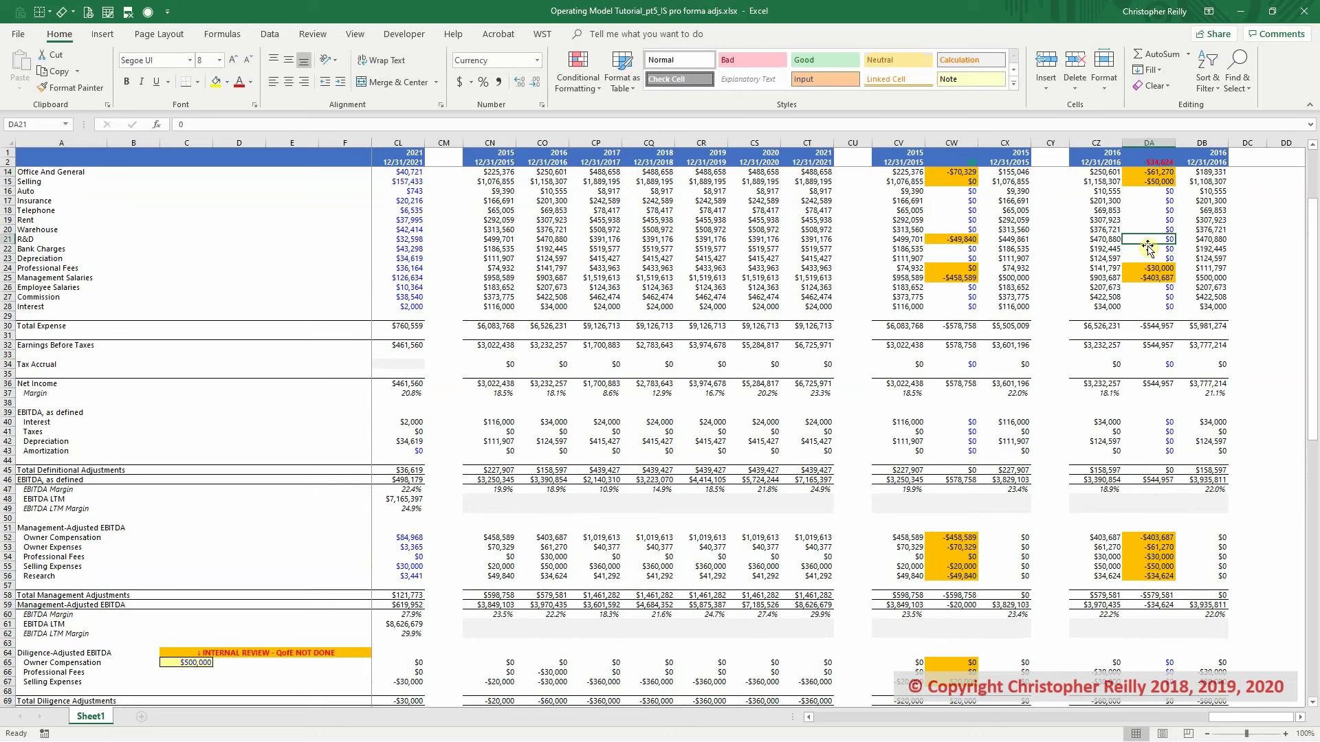
type("=")
scroll(1155, 364, "down", 3)
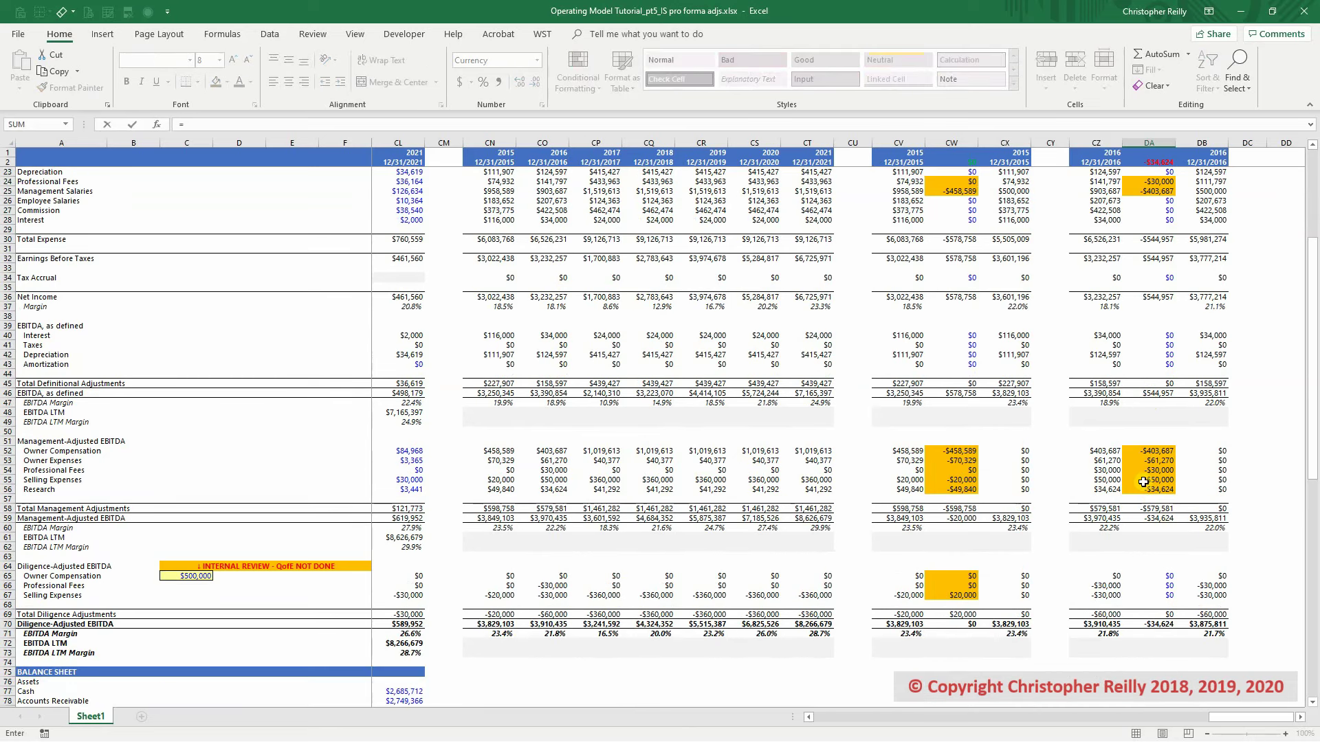
left_click(1146, 489)
scroll(1147, 489, "up", 2)
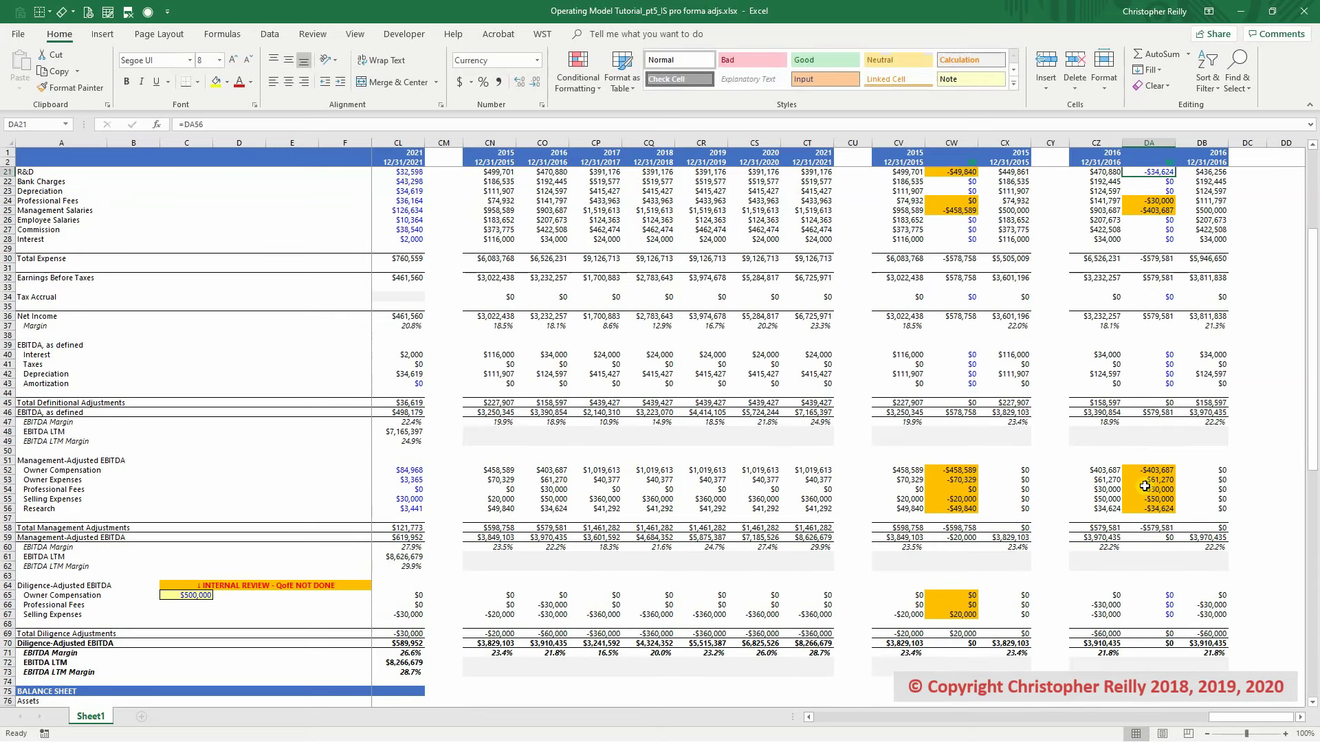
key("ctrl+Return")
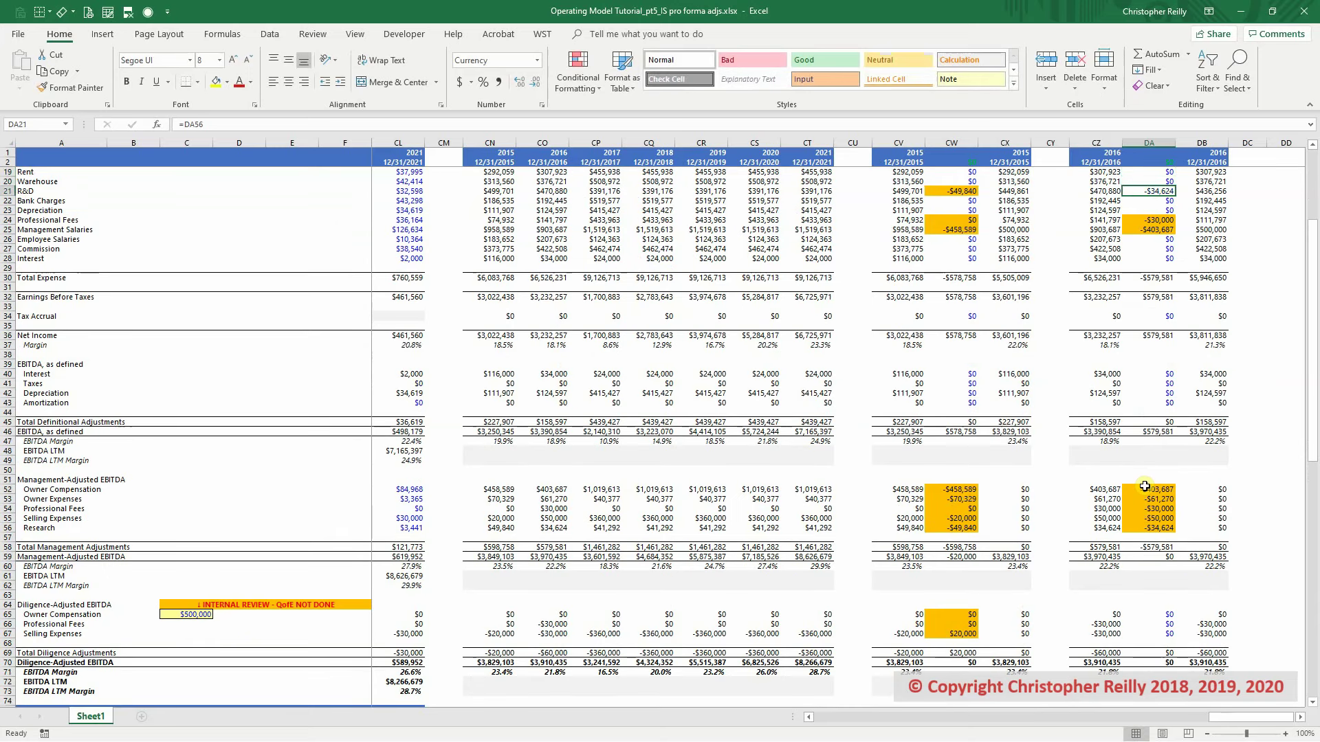
key("F4")
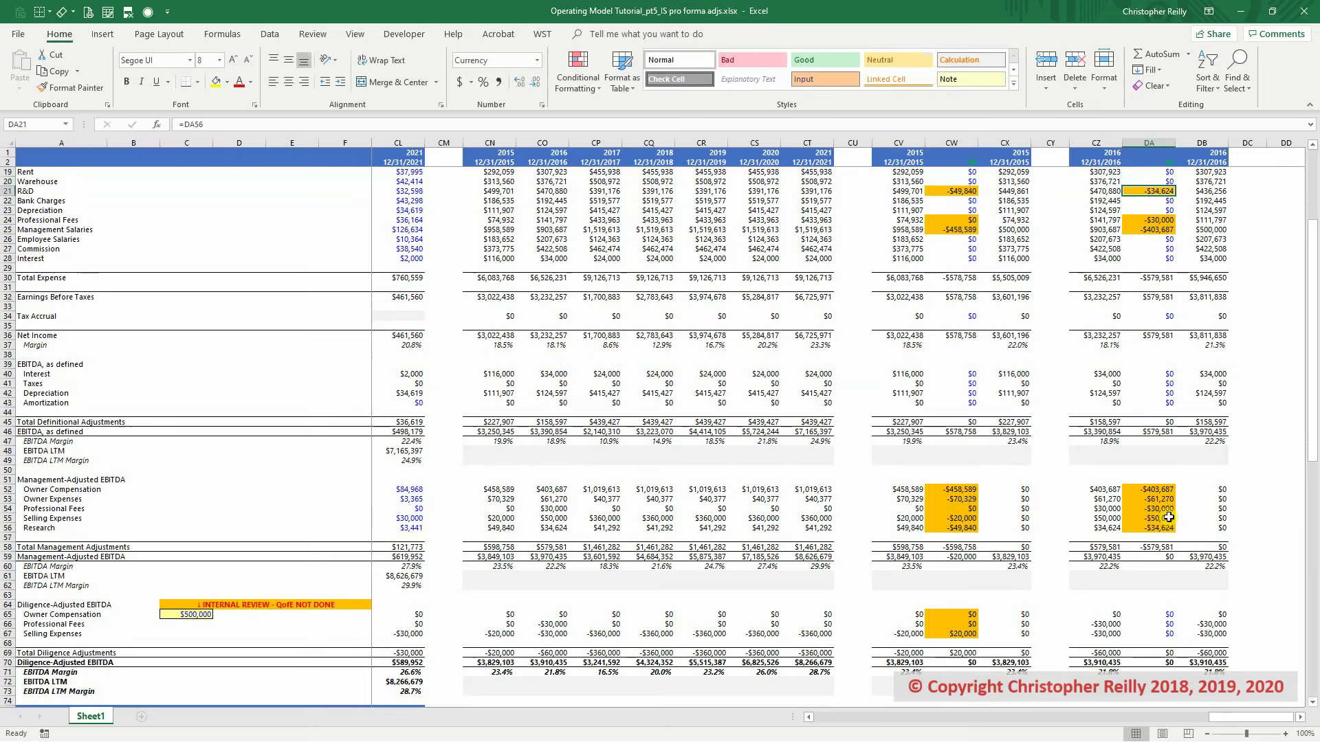
scroll(1169, 517, "up", 1)
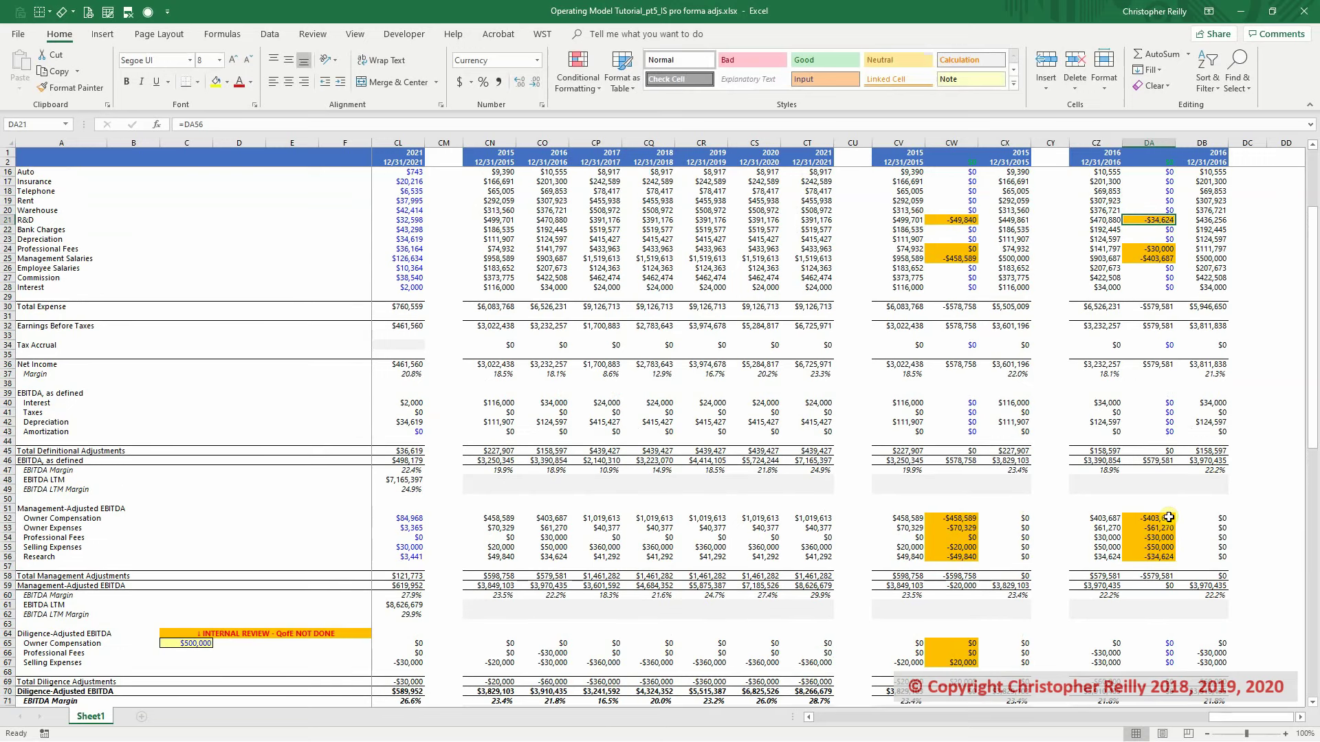
scroll(1169, 517, "up", 5)
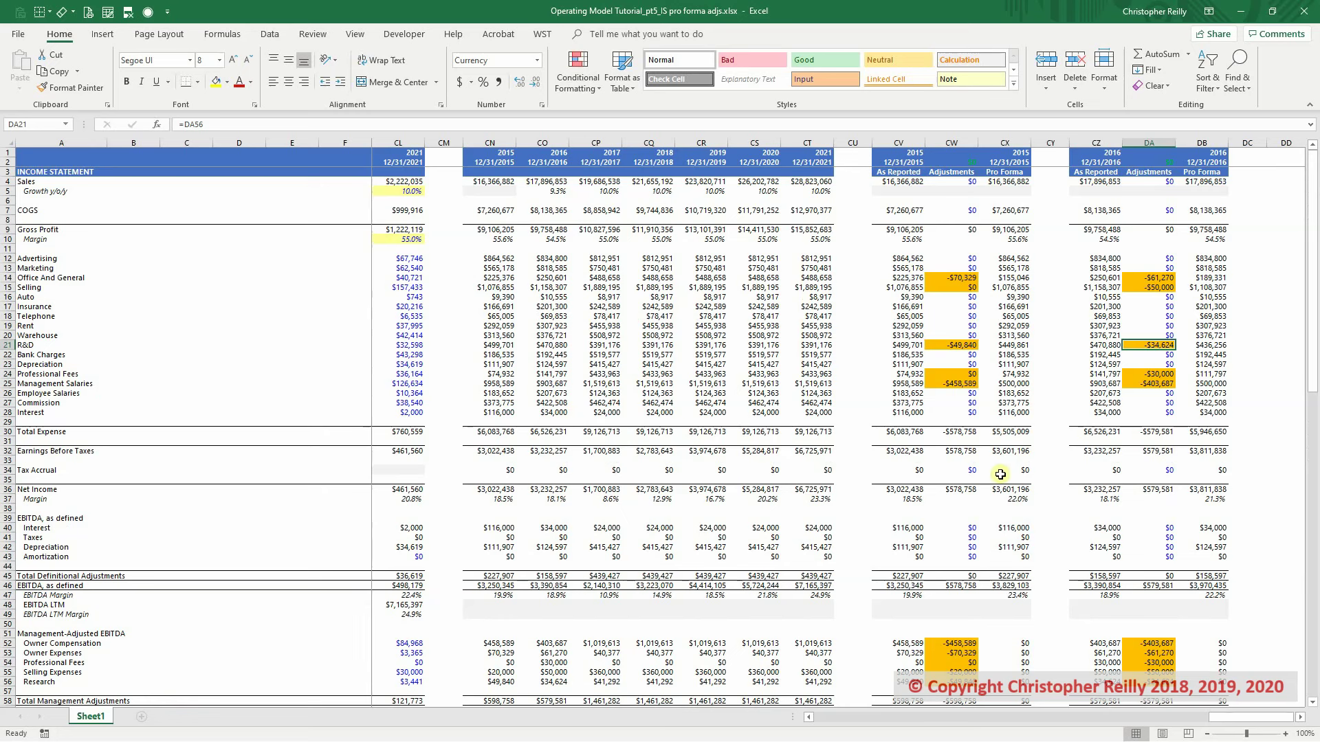
left_click_drag(177, 277, 290, 404)
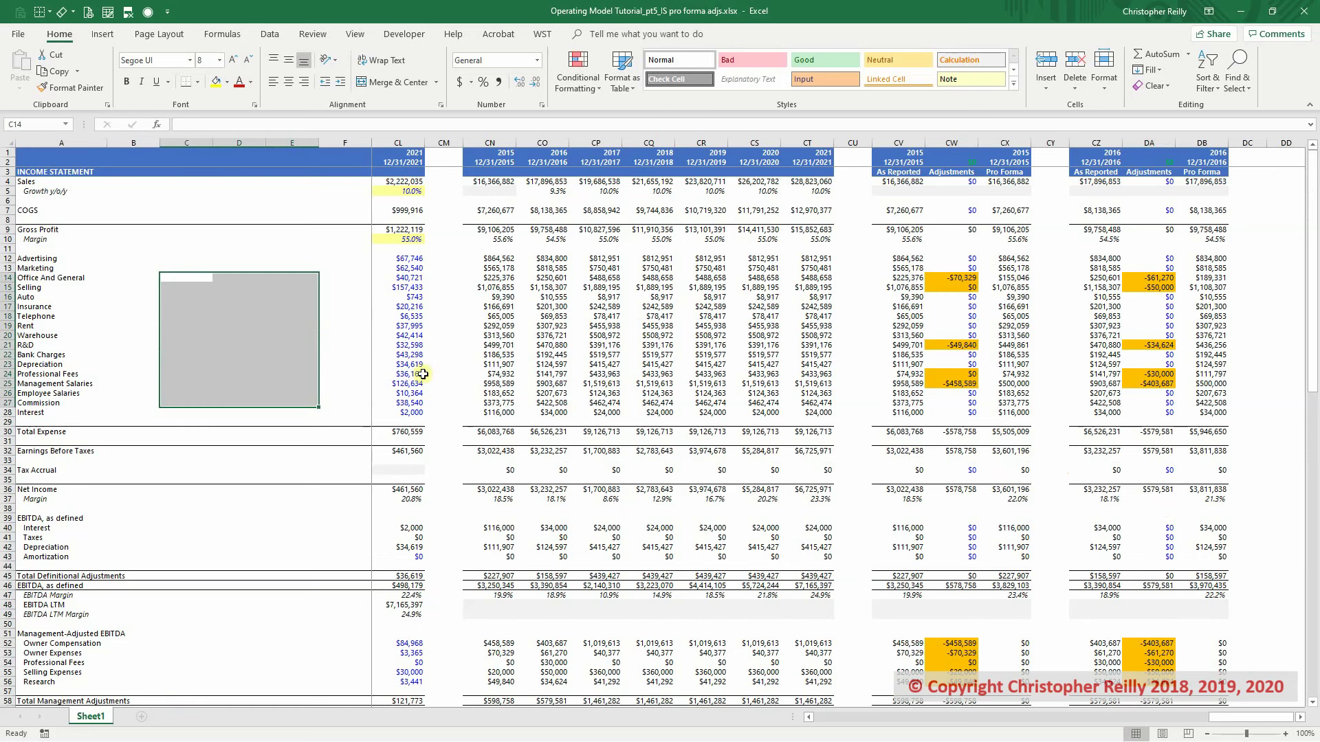
left_click_drag(1003, 258, 1010, 412)
left_click_drag(1208, 260, 1210, 331)
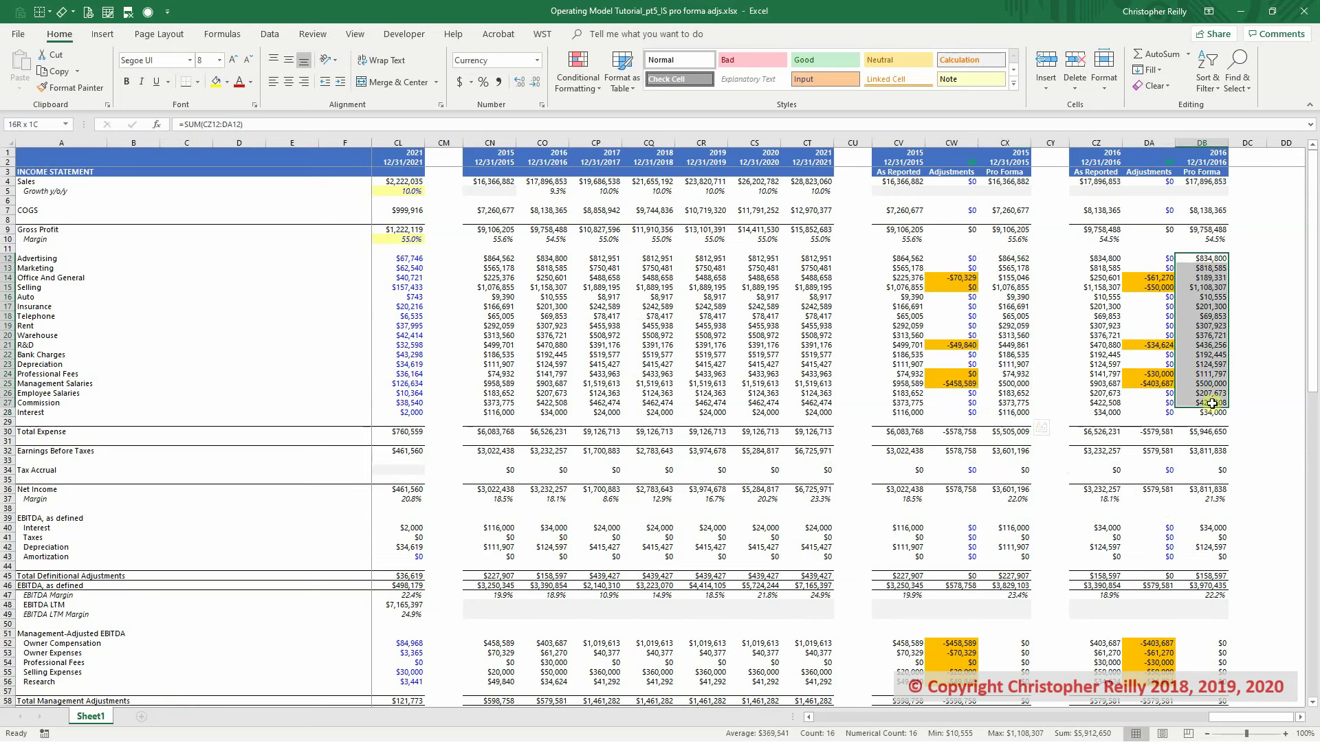
left_click_drag(1212, 403, 1211, 412)
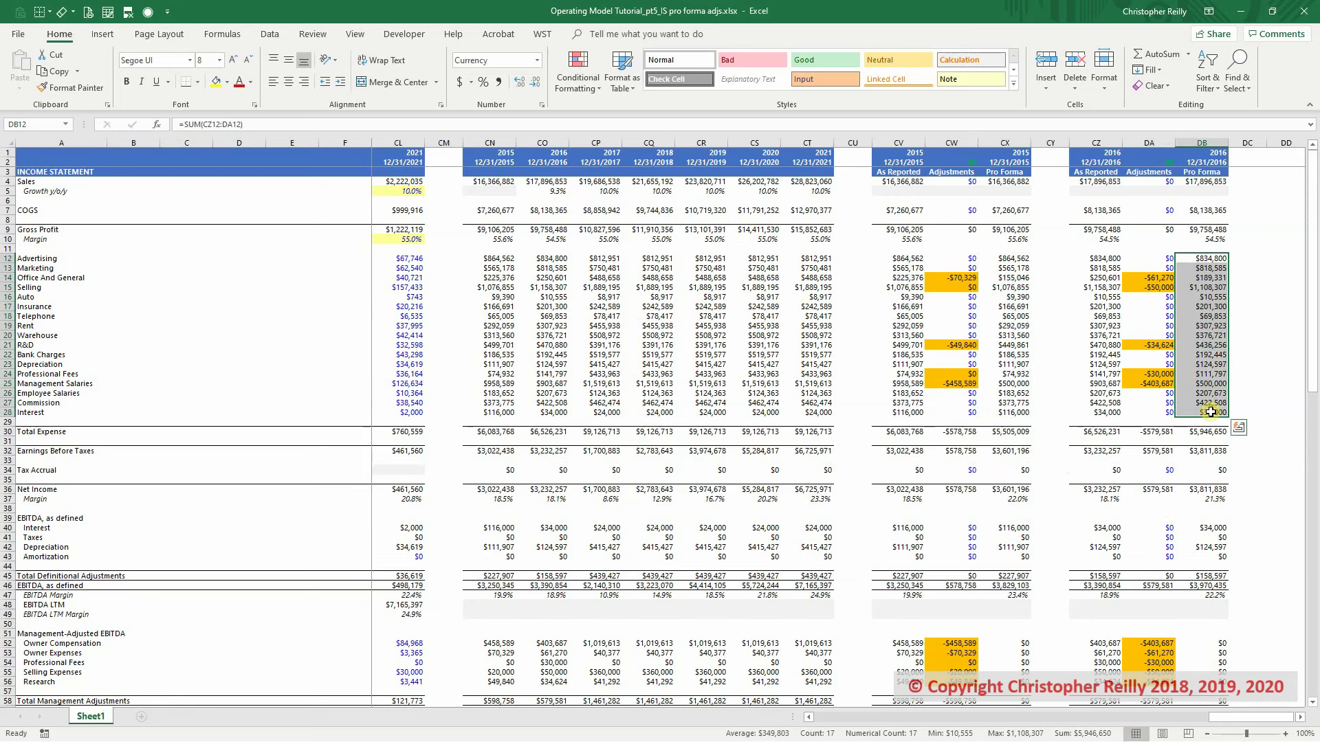
scroll(1211, 413, "down", 5)
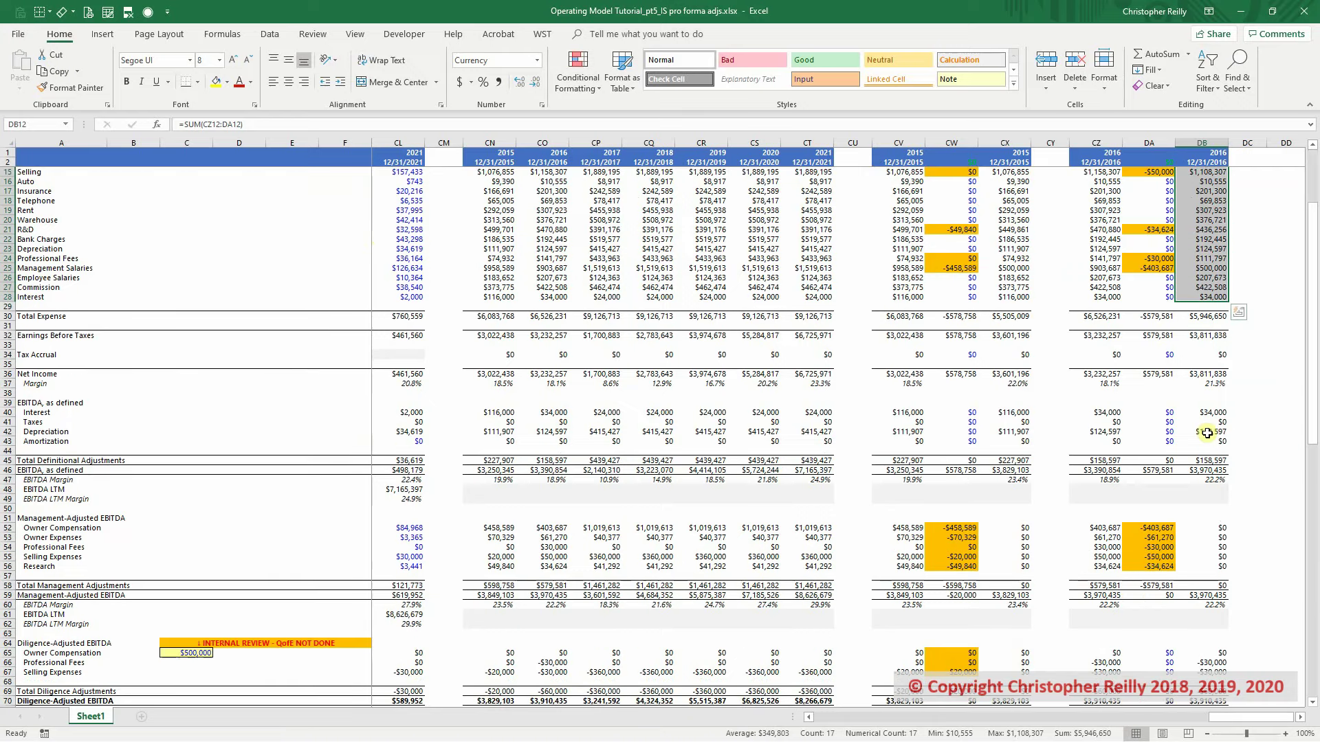
scroll(1208, 433, "up", 5)
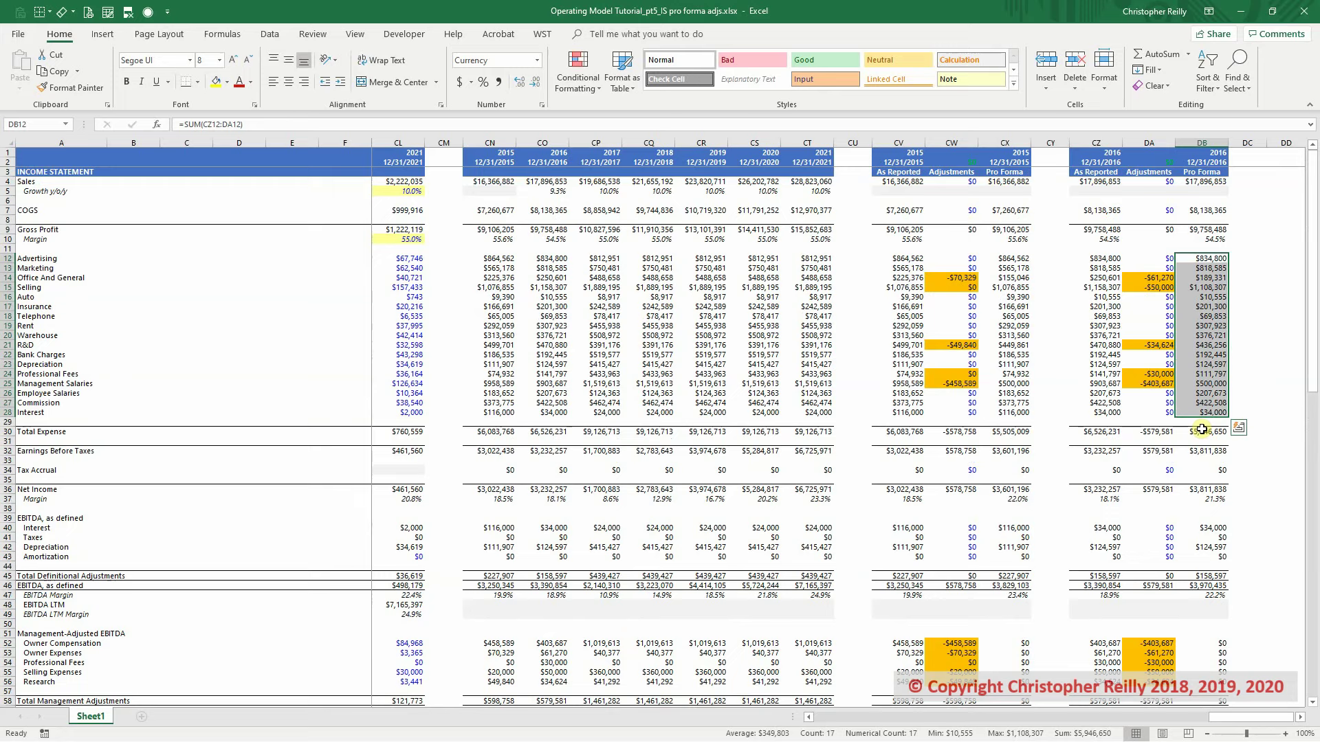
scroll(1201, 475, "down", 8)
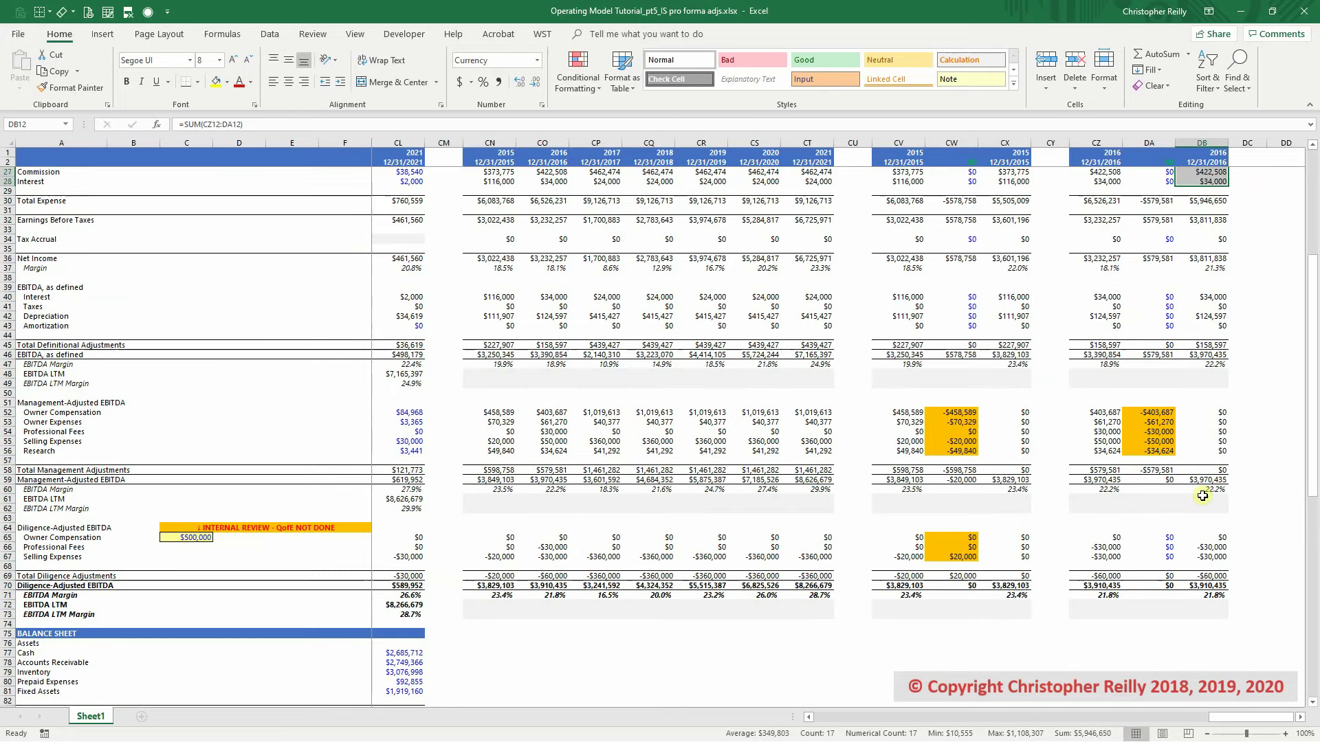
Copy the sign-flipped formula from DA56 into the Owner Compensation diligence cell DA65.
left_click(1149, 538)
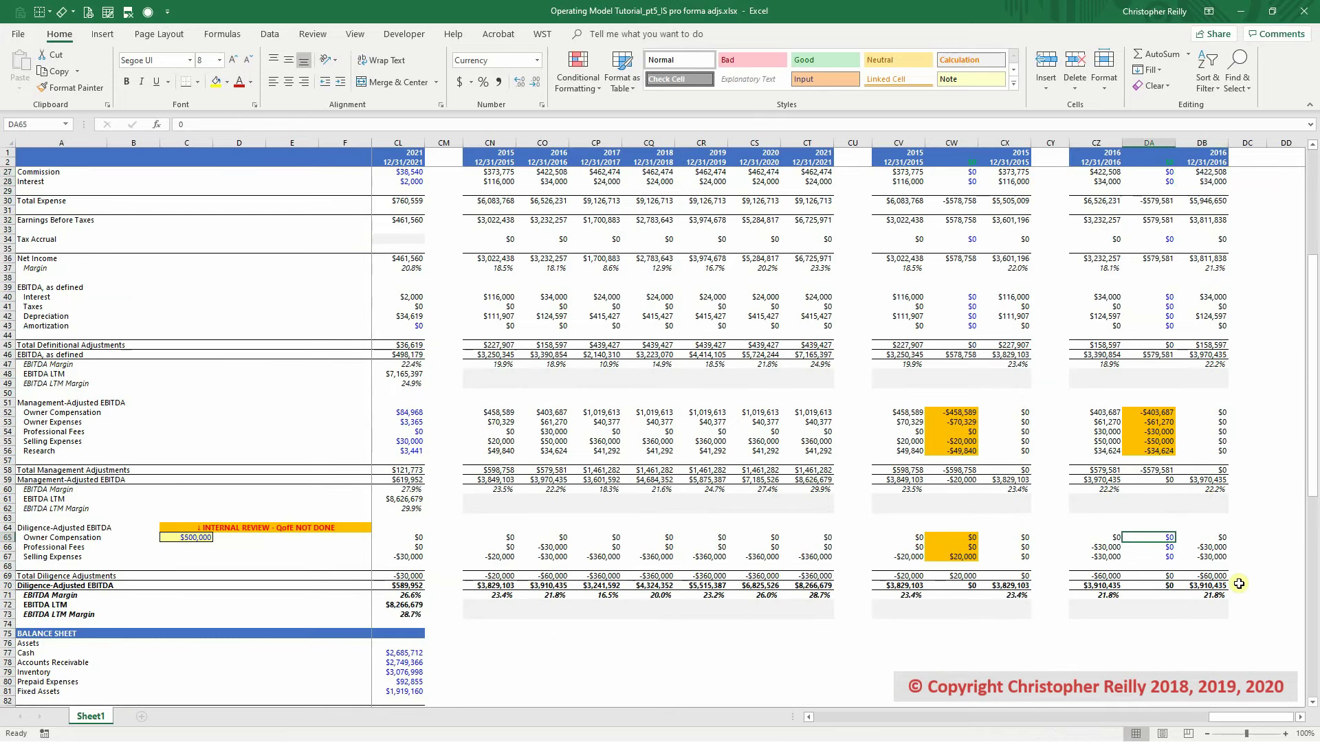
key("Up")
key("Up")
key("Up")
key("Up")
key("Up")
key("Up")
key("Up")
key("Up")
key("Up")
key("ctrl+c")
key("Down")
key("Down")
key("Down")
key("Down")
key("Down")
key("Down")
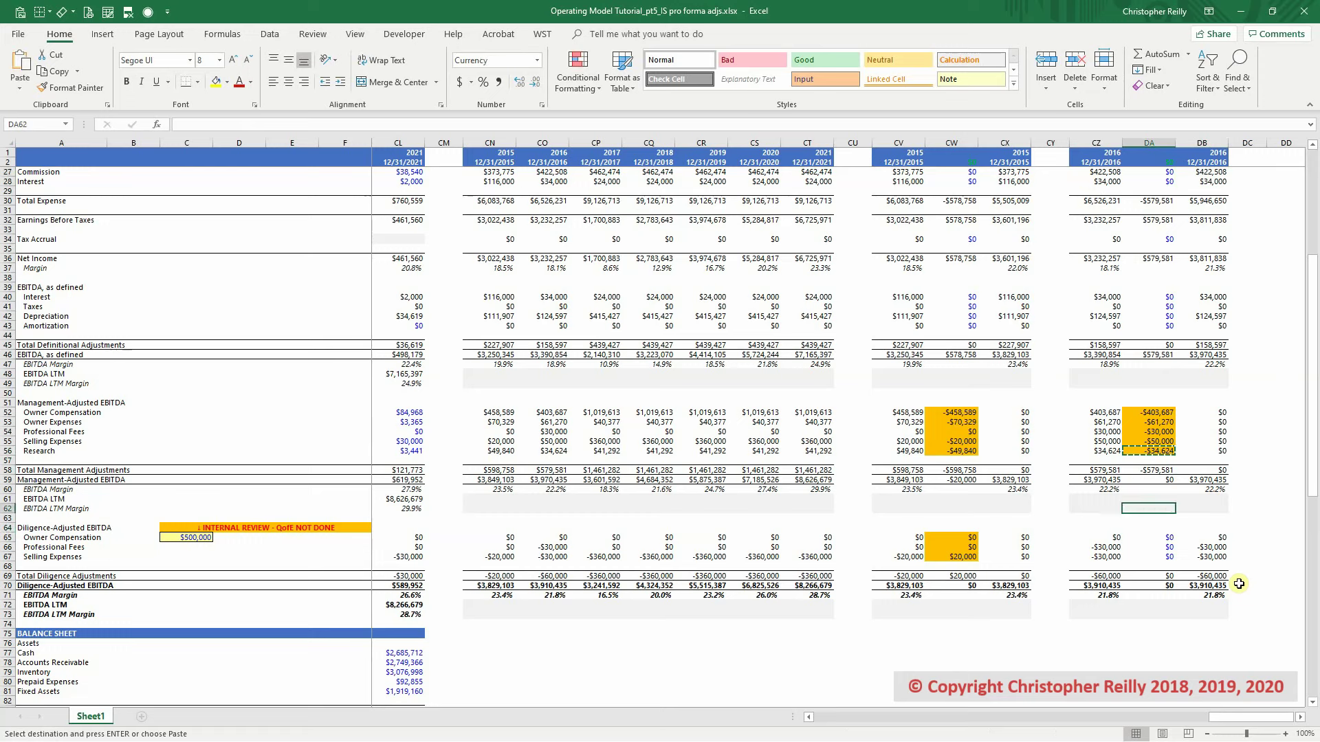
key("Down")
key("Down")
key("Down")
key("Return")
scroll(1147, 336, "up", 3)
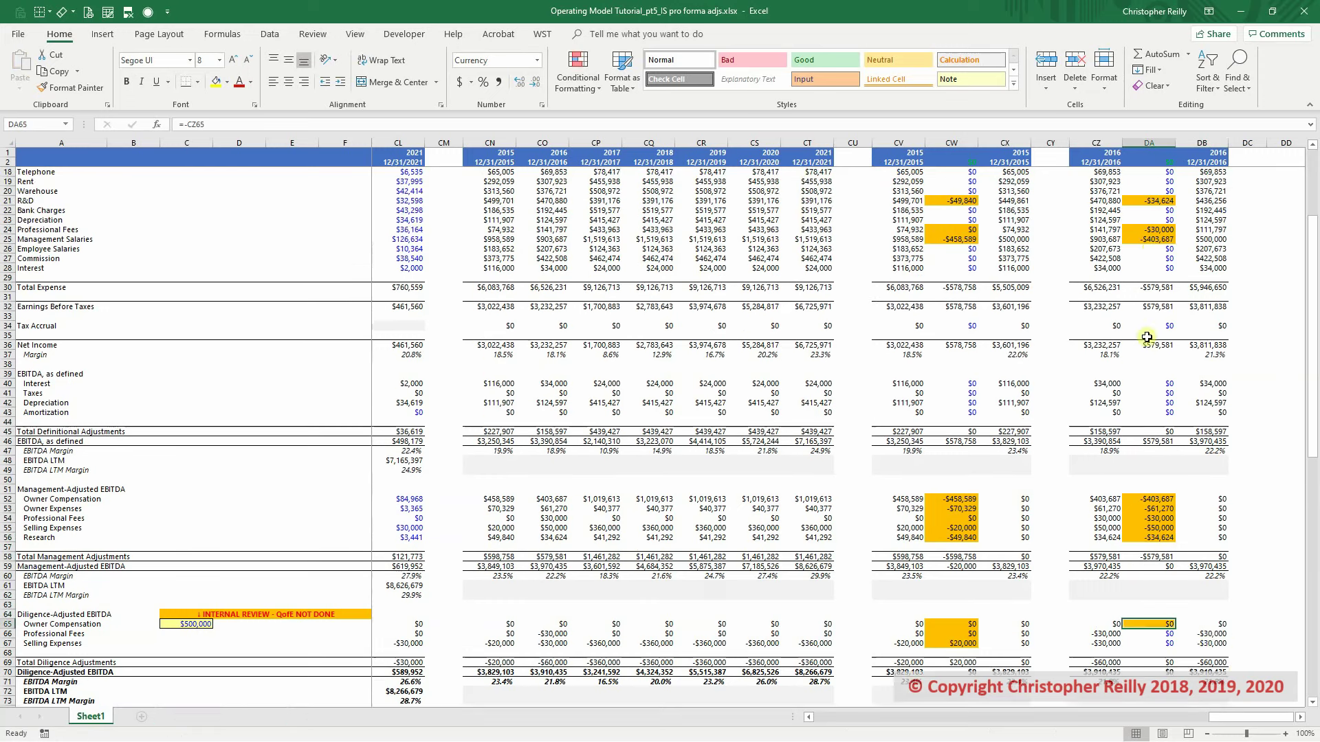
scroll(1147, 337, "up", 3)
Add the Owner Compensation diligence item DA65 to the Management Salaries adjustment DA25.
left_click(1157, 326)
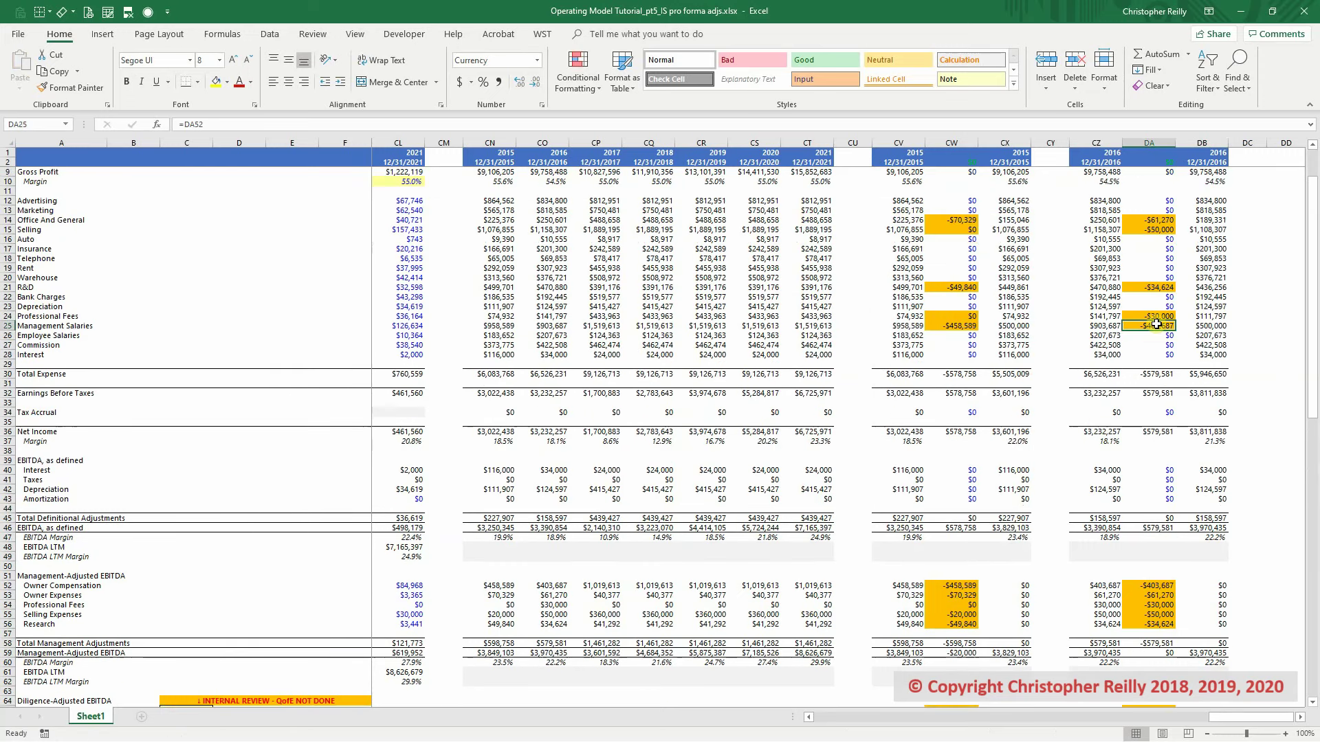
double_click(1157, 326)
type("+")
scroll(1193, 386, "down", 5)
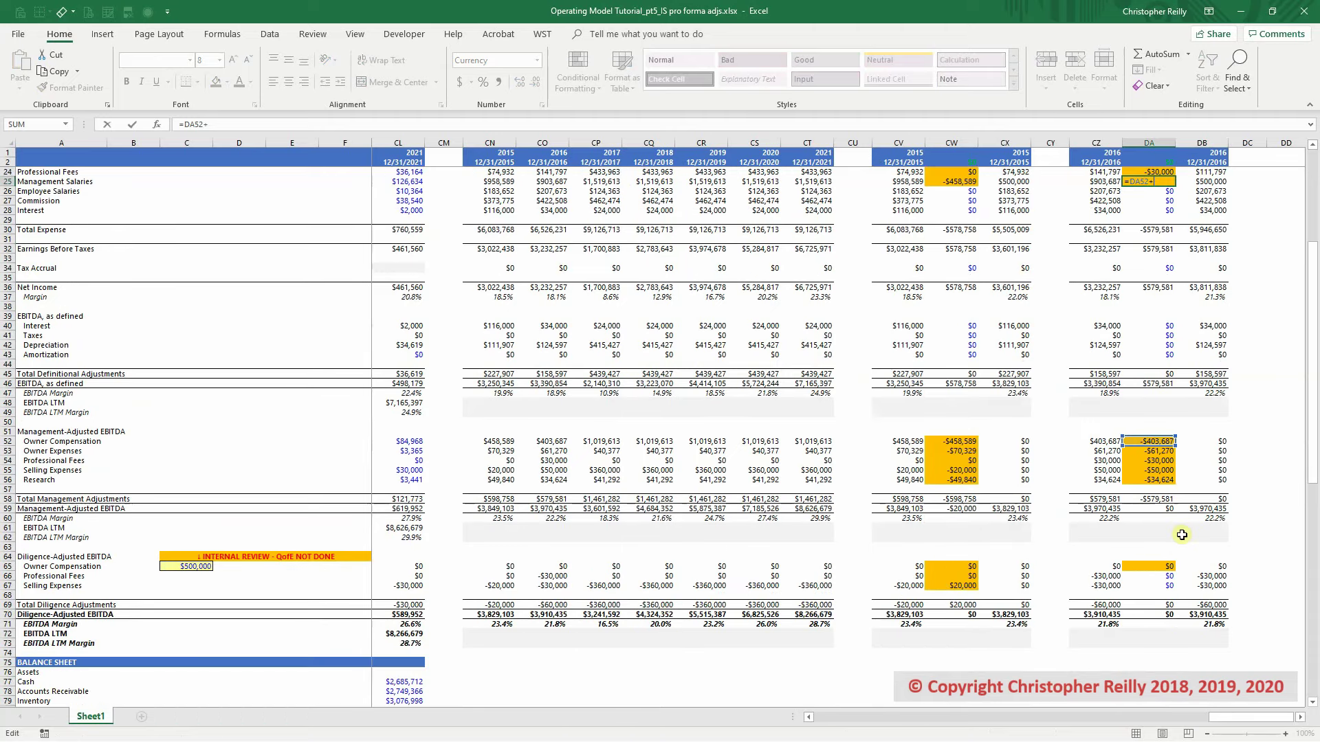
left_click(1156, 565)
key("Return")
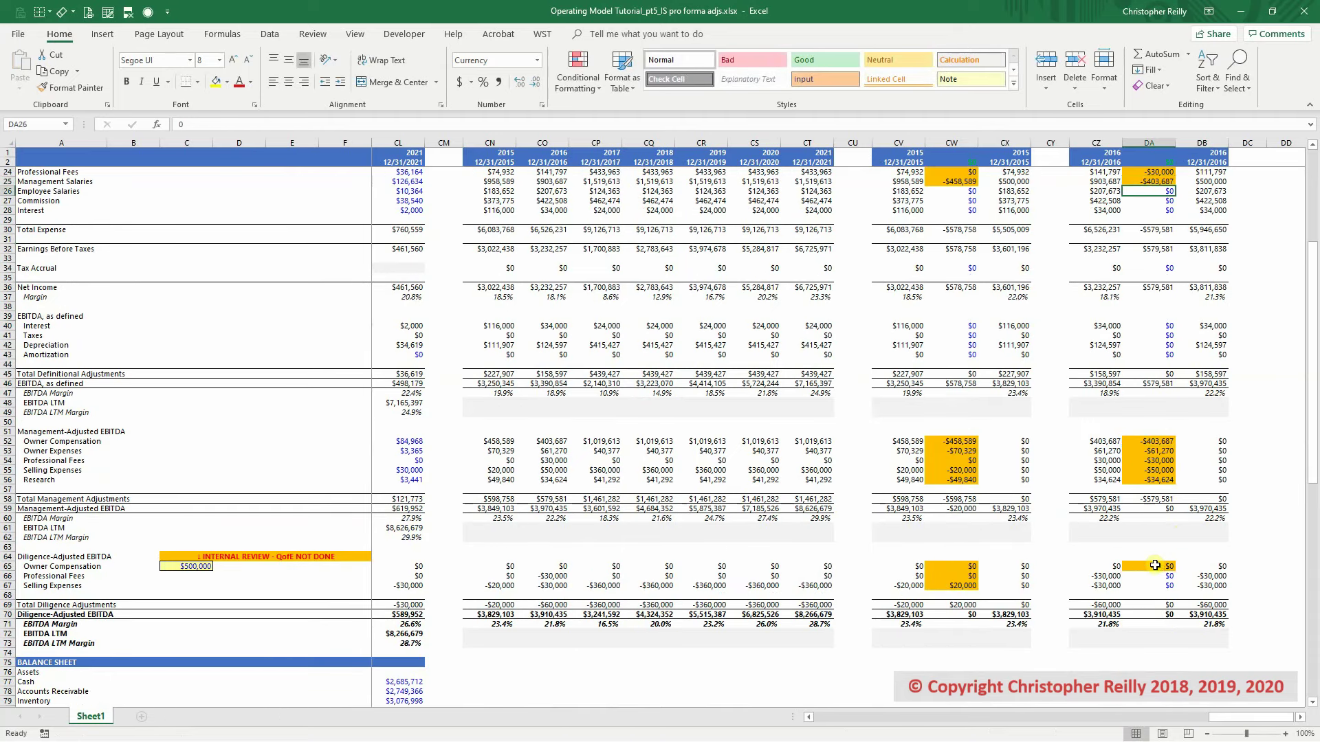
Add the Professional Fees diligence item DA66 to the Professional Fees adjustment DA24.
left_click(1153, 576)
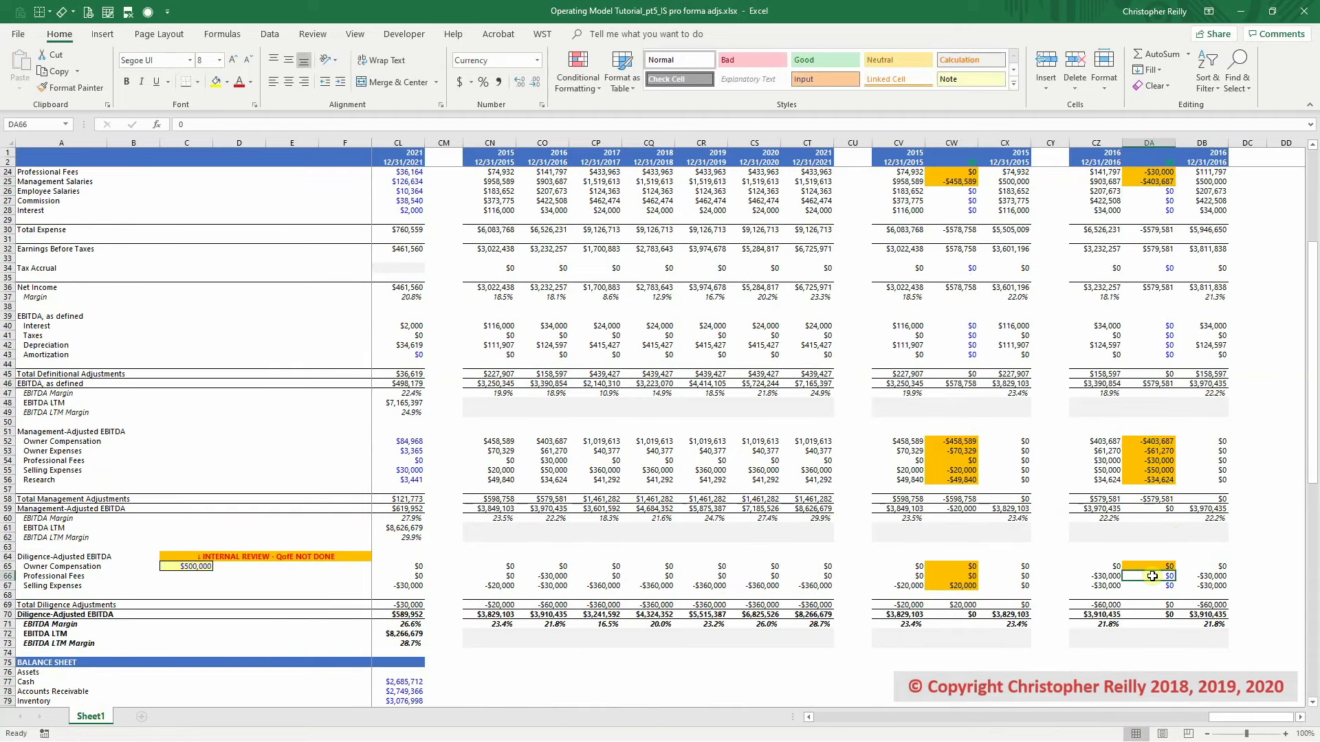
scroll(1148, 575, "up", 7)
left_click(1136, 372)
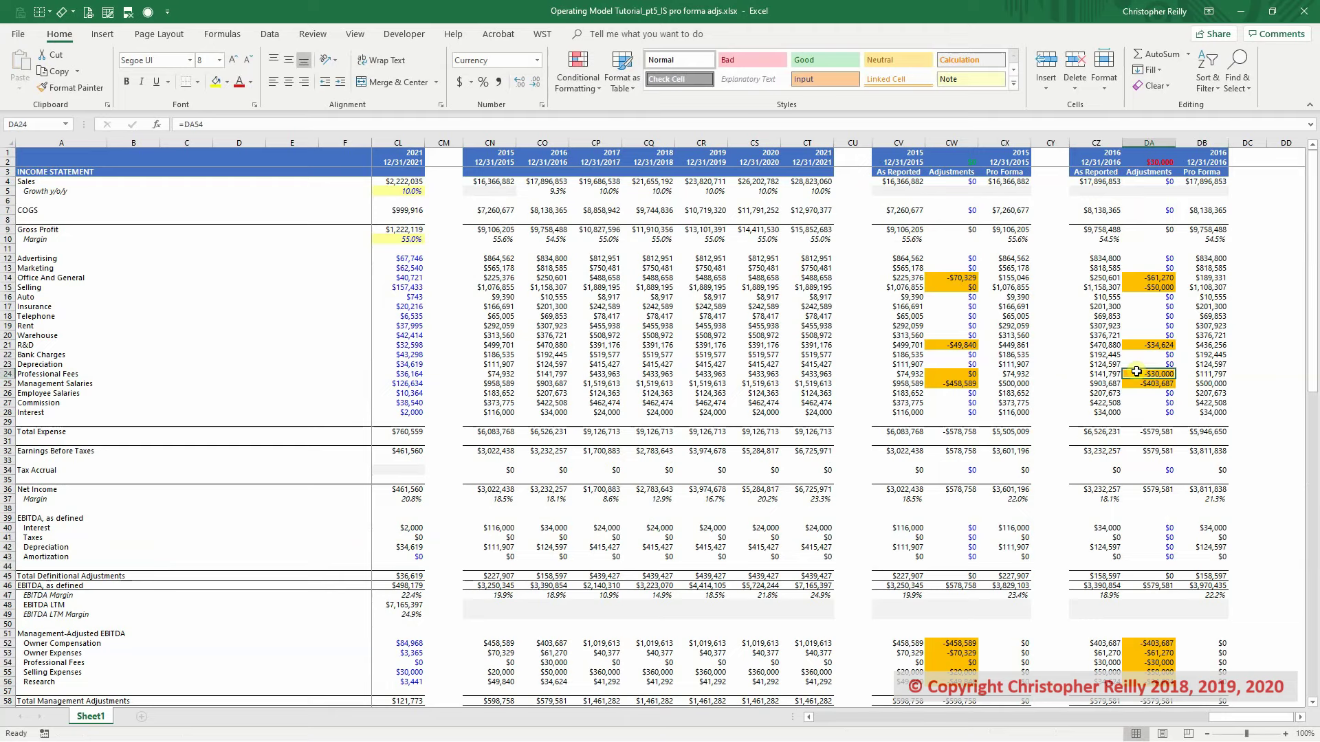
key("F2")
type("+")
scroll(1163, 559, "down", 7)
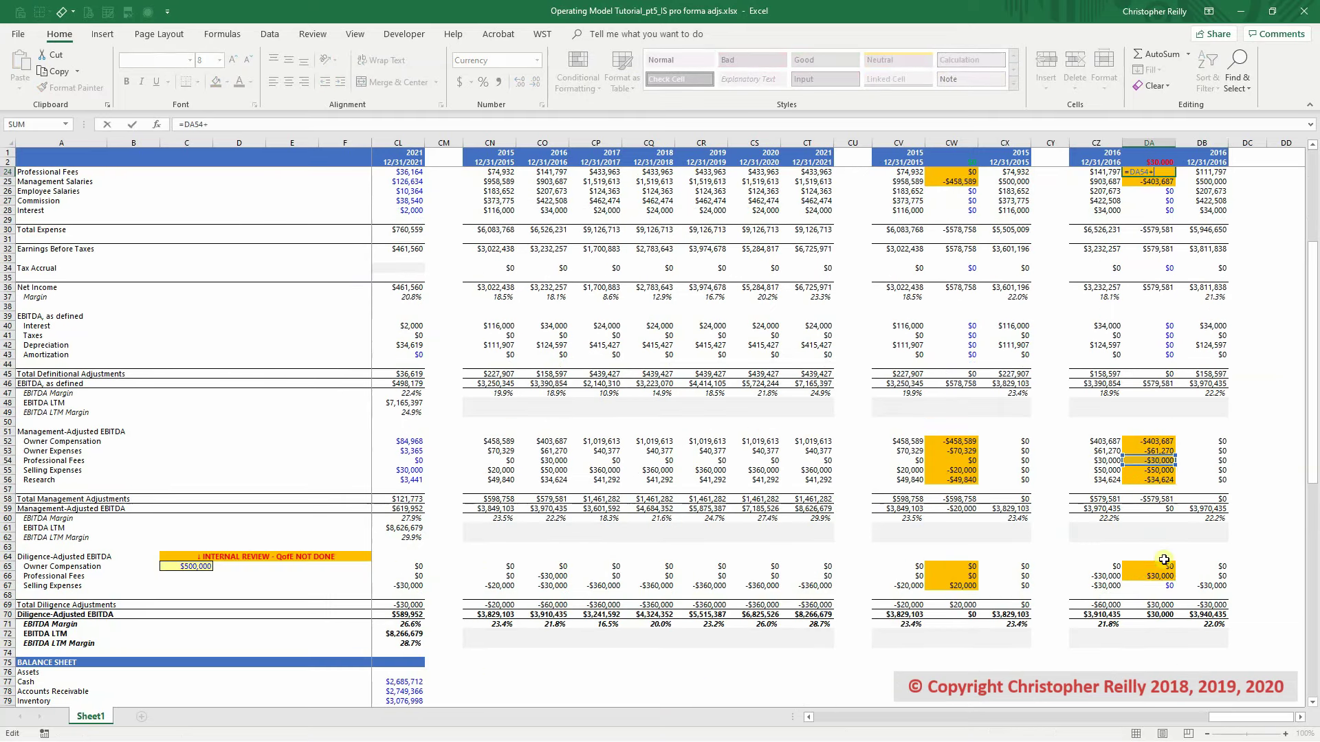
left_click(1159, 576)
key("Return")
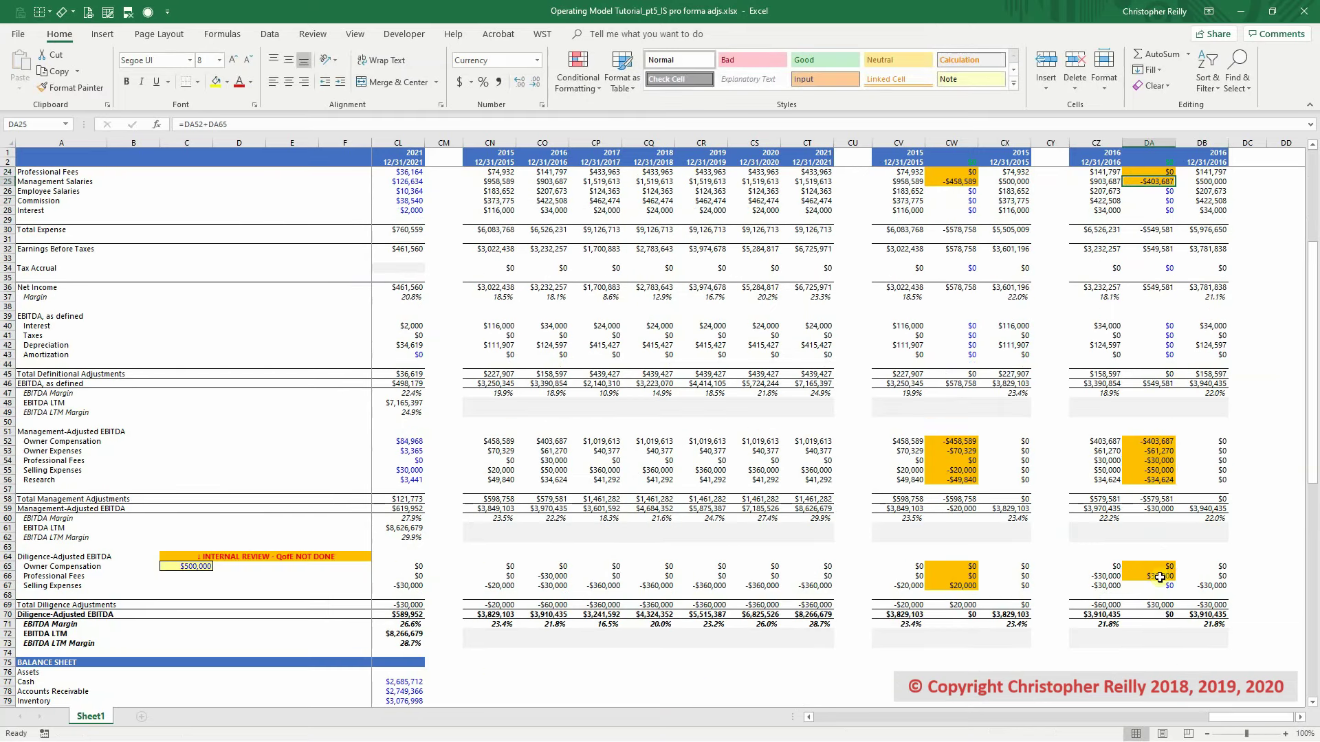
Add the Selling diligence item DA67 to the Selling adjustment DA15 and check the balance.
left_click(1161, 586)
scroll(1166, 543, "up", 5)
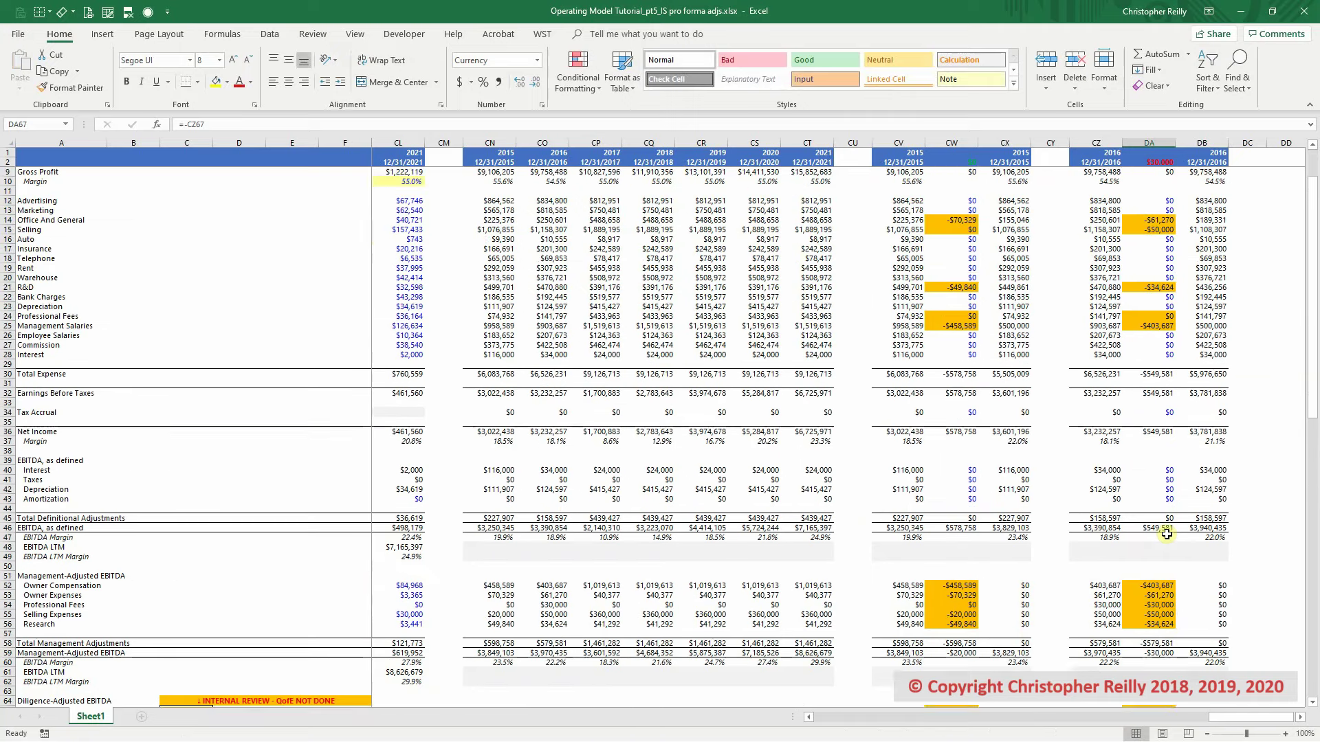
scroll(1167, 534, "up", 2)
left_click(1147, 289)
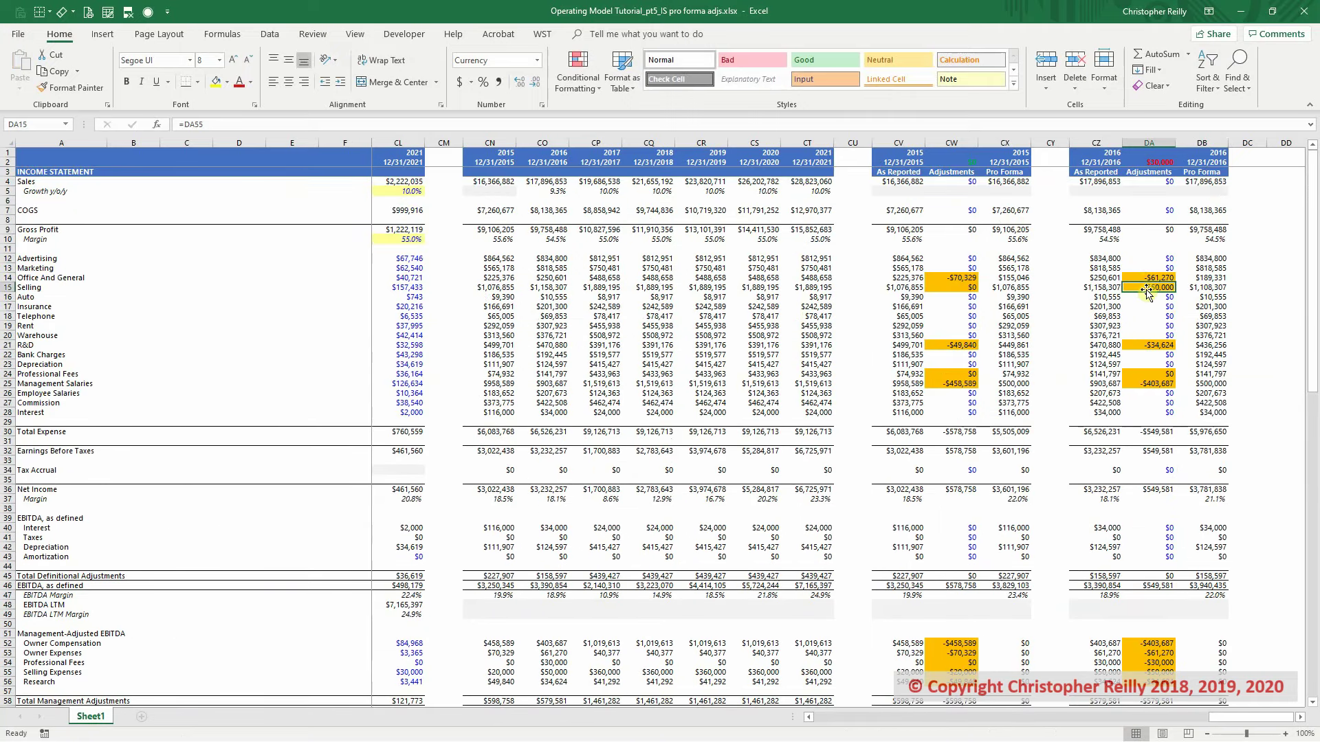
double_click(1147, 289)
type("+")
scroll(1173, 344, "down", 5)
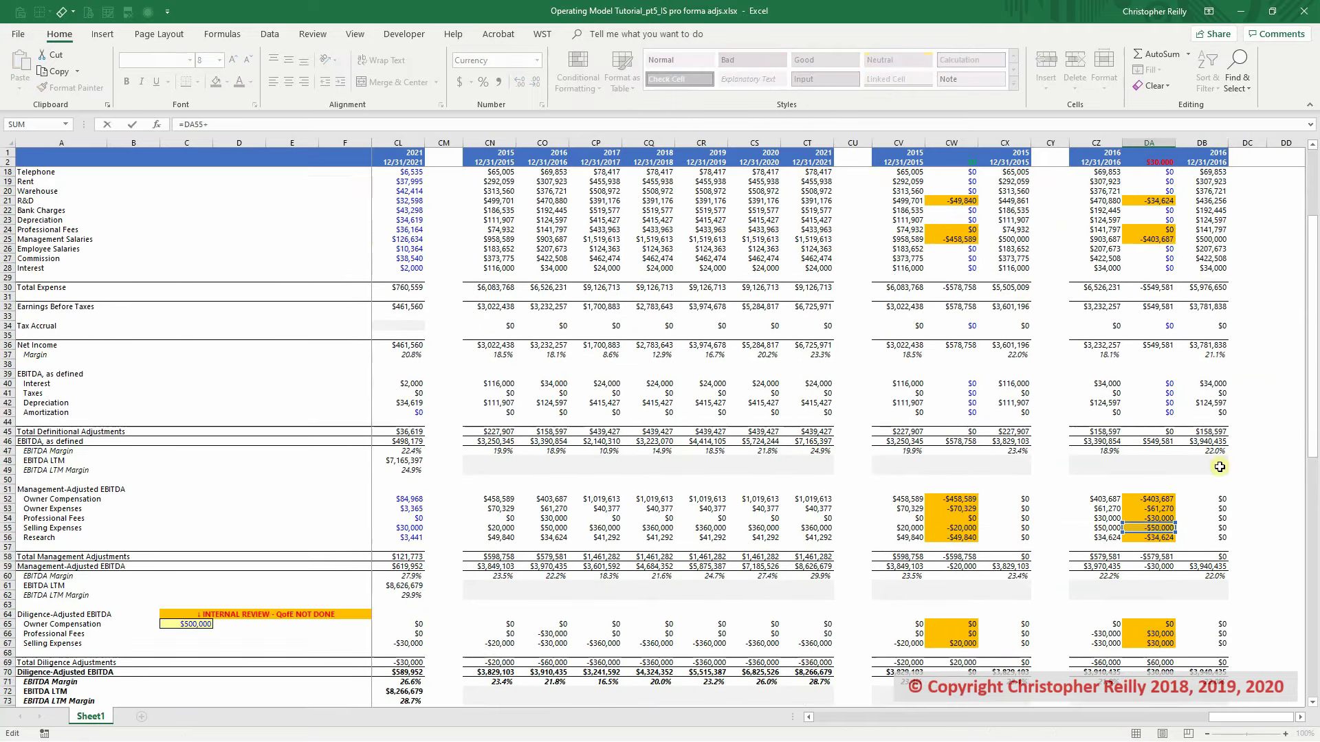
left_click(1170, 644)
key("Return")
scroll(1172, 644, "up", 3)
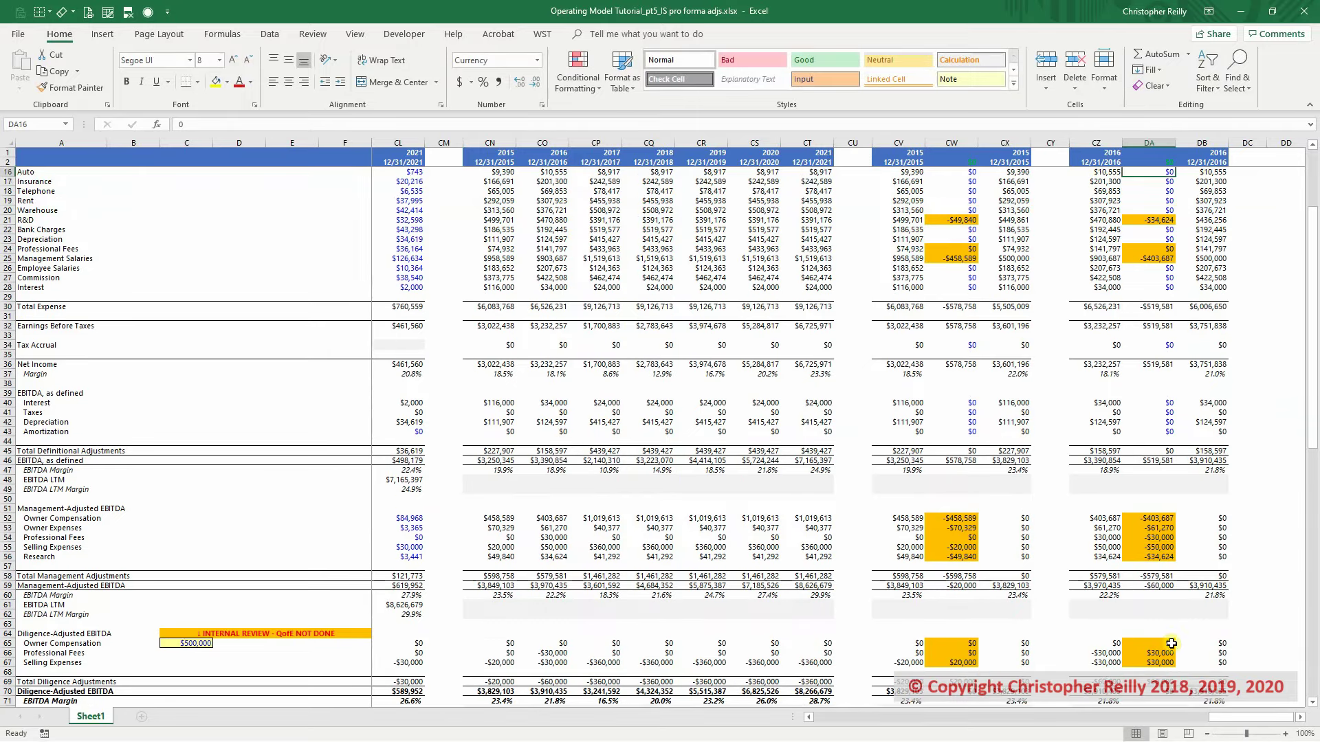
scroll(1172, 644, "up", 3)
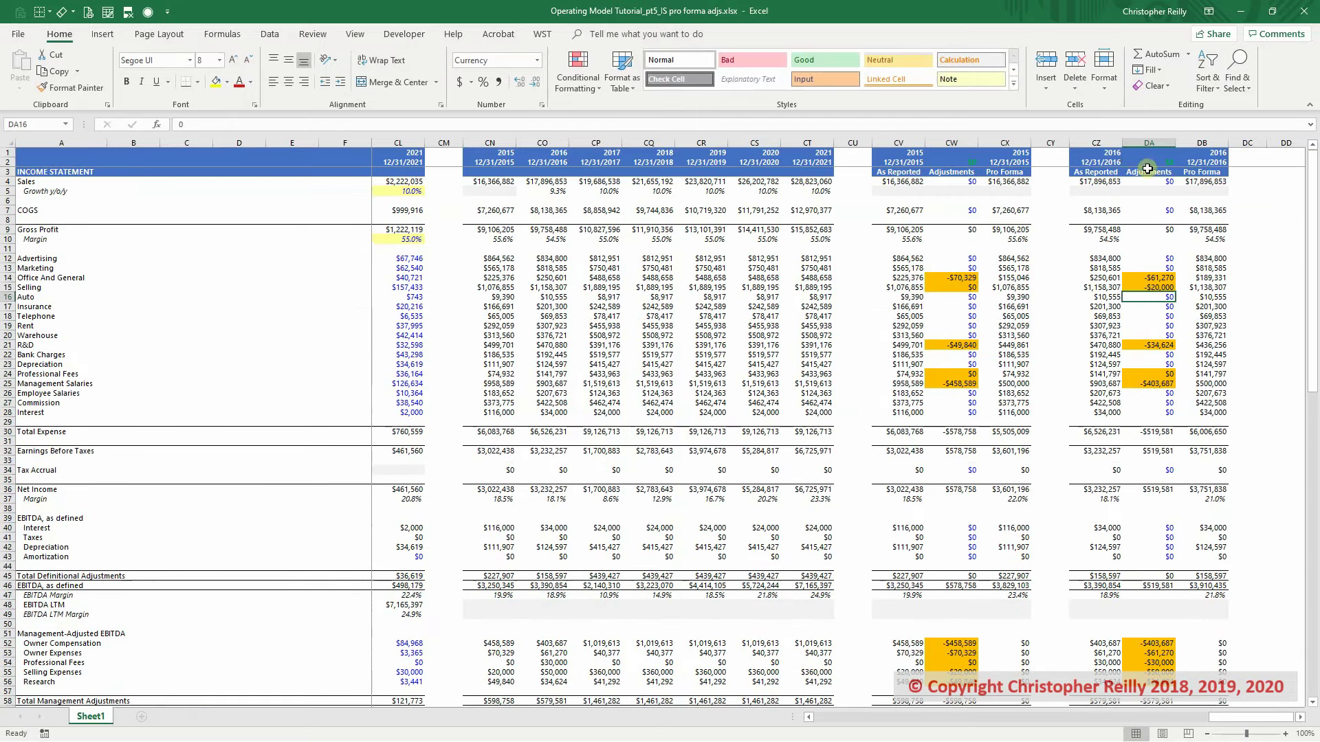
left_click(1148, 163)
scroll(1202, 372, "down", 6)
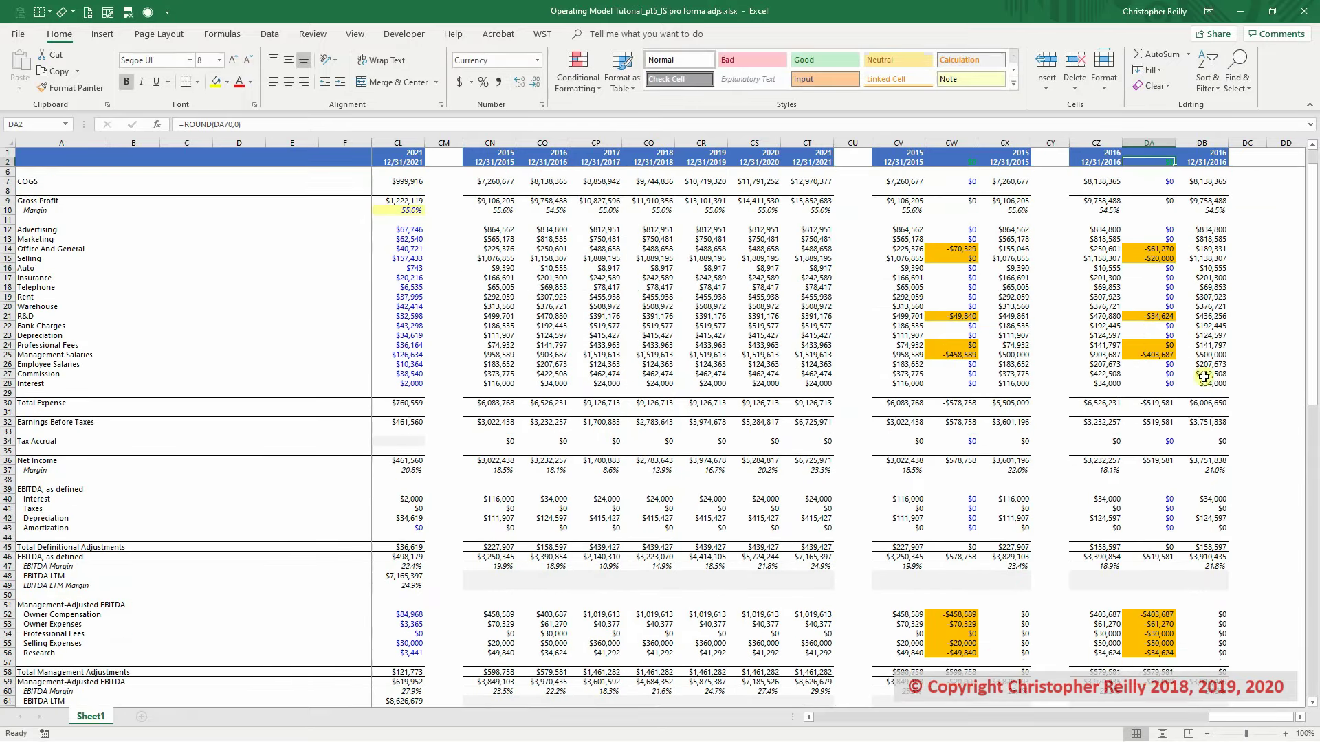
left_click(1210, 412)
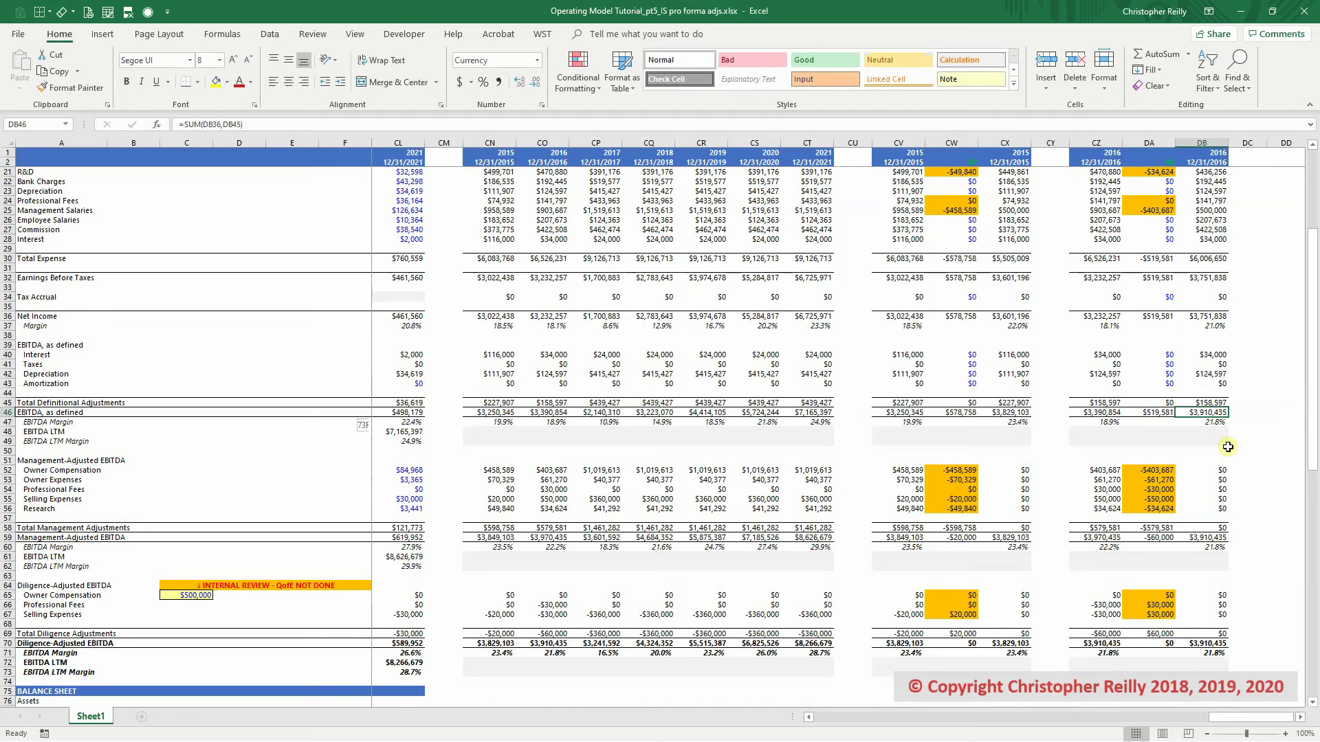
key("shift+space")
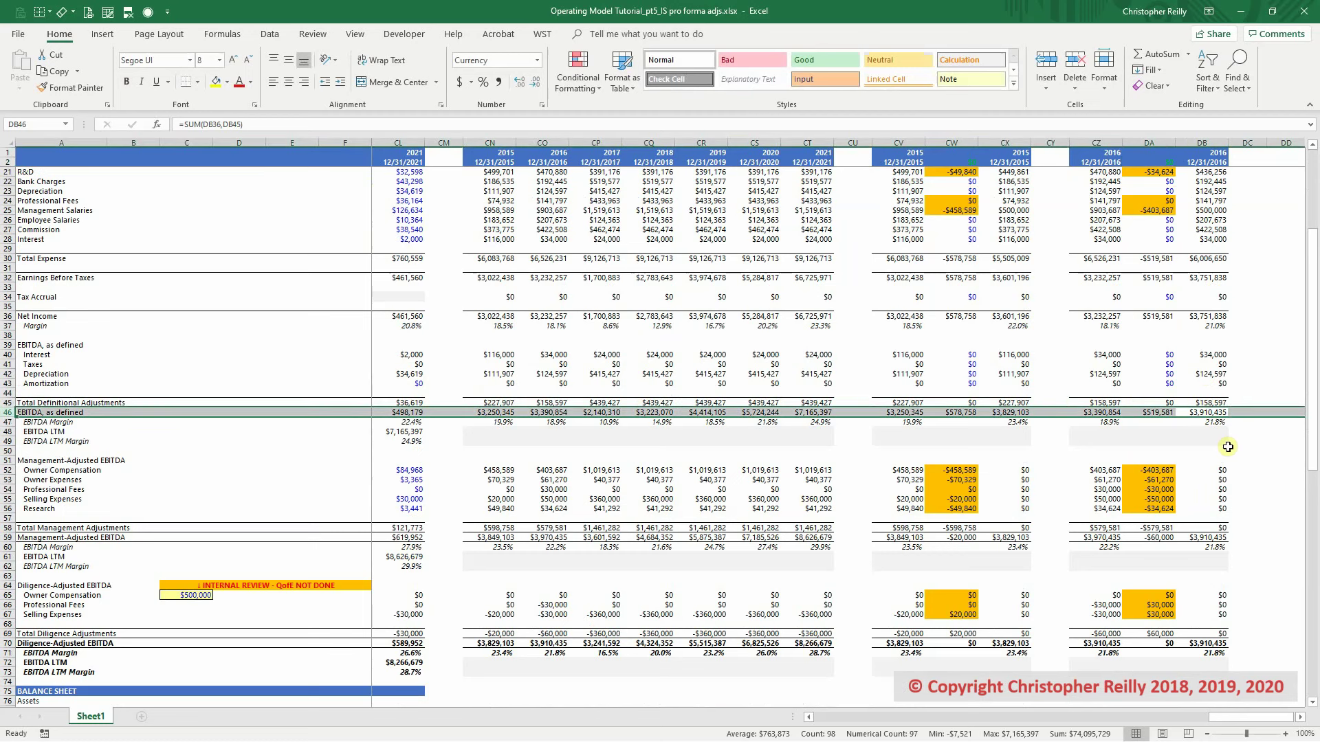
left_click(1196, 433)
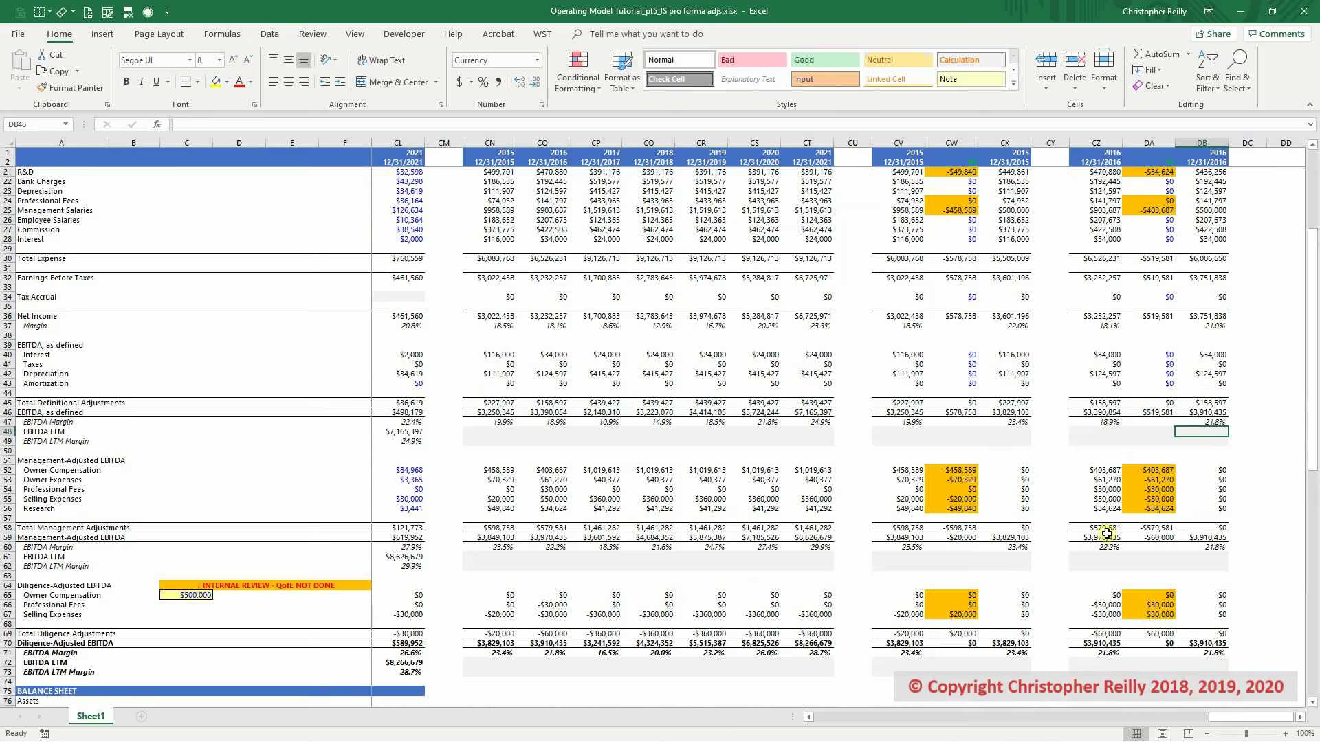
left_click_drag(1103, 473, 1193, 506)
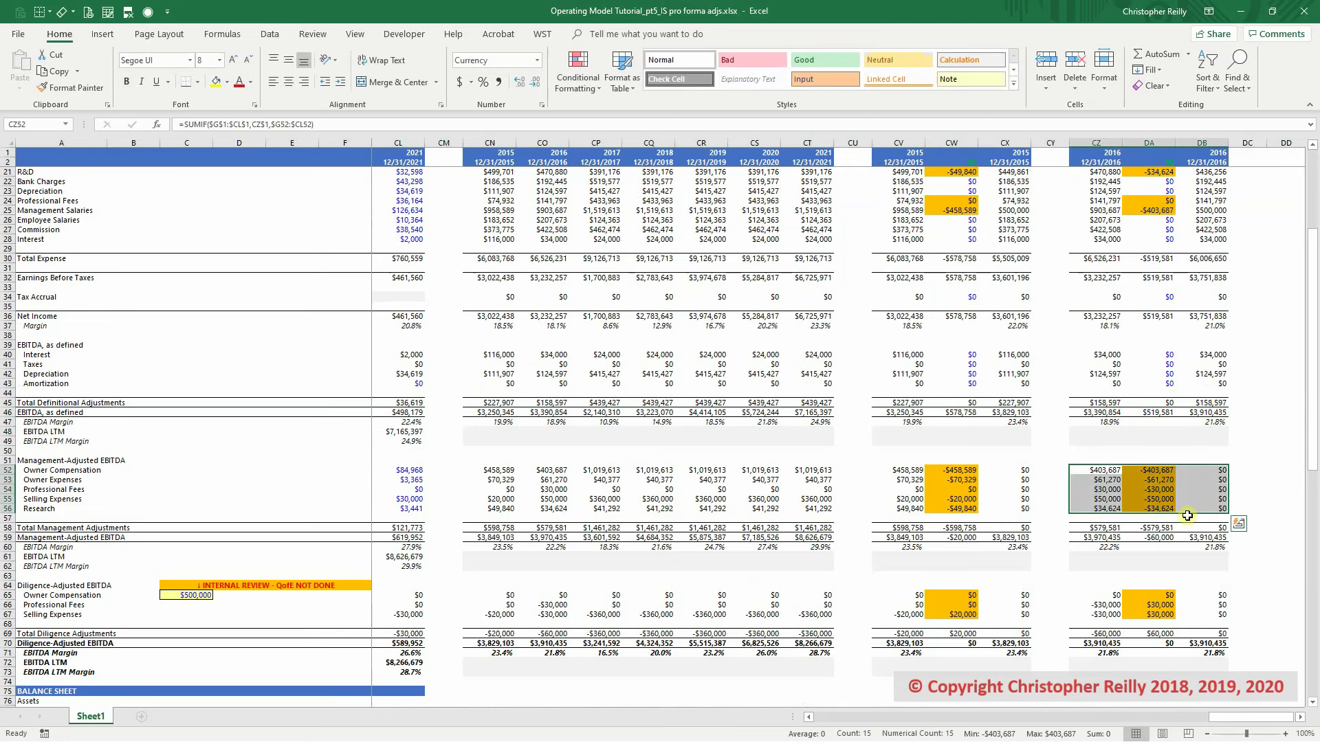
left_click_drag(1127, 595, 1195, 616)
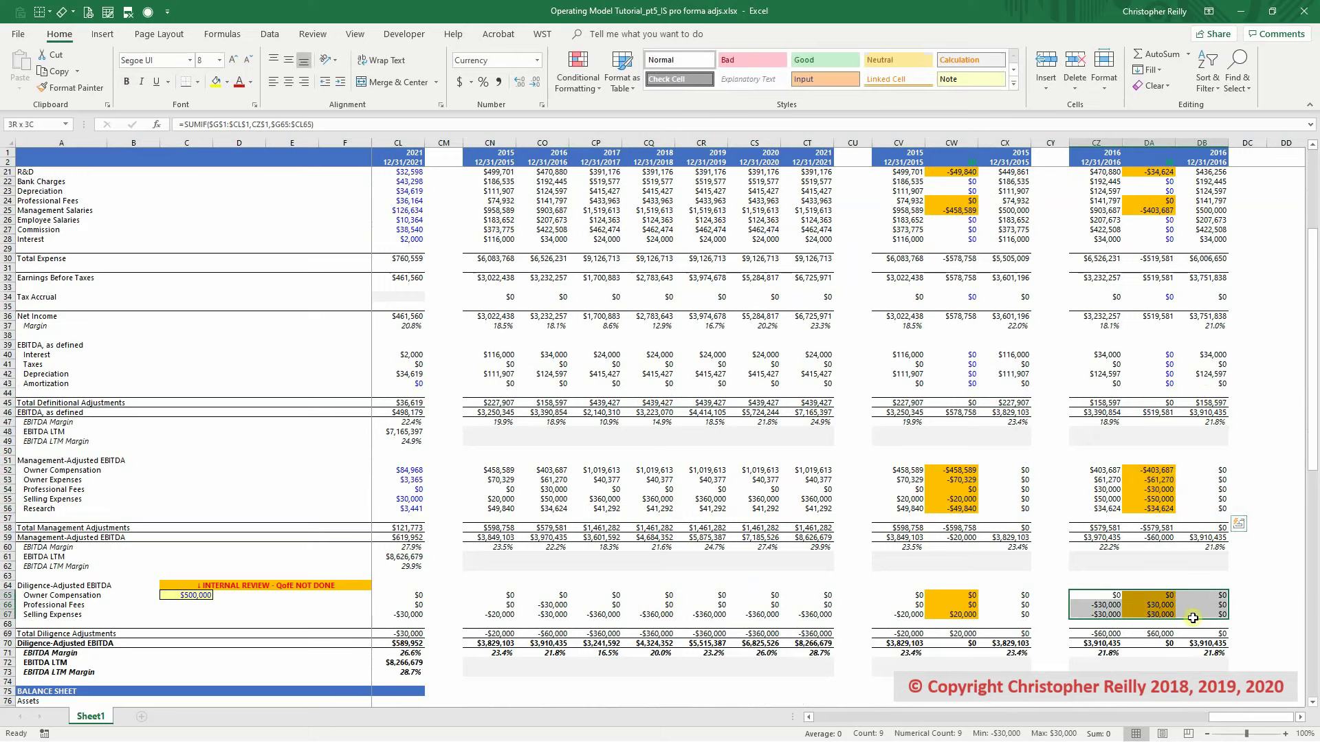
scroll(1160, 481, "up", 5)
scroll(1160, 482, "up", 1)
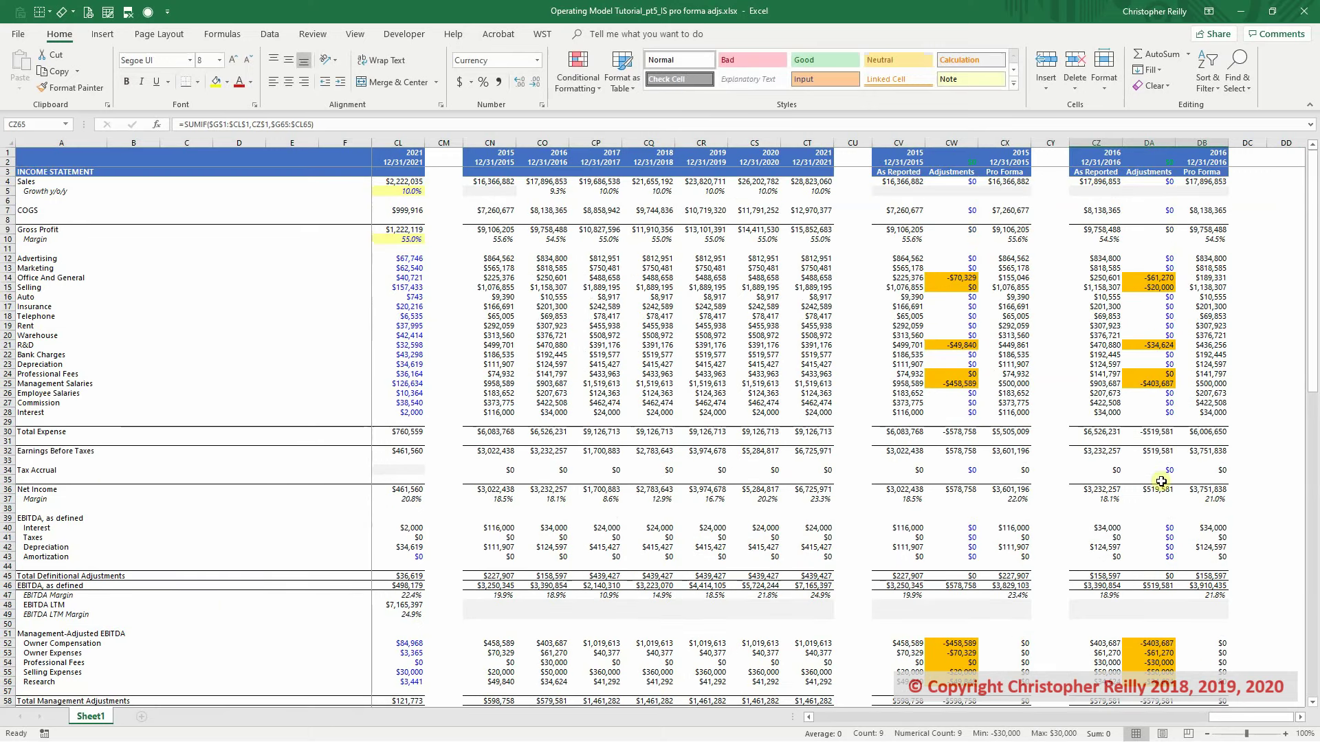
left_click_drag(1162, 259, 1162, 413)
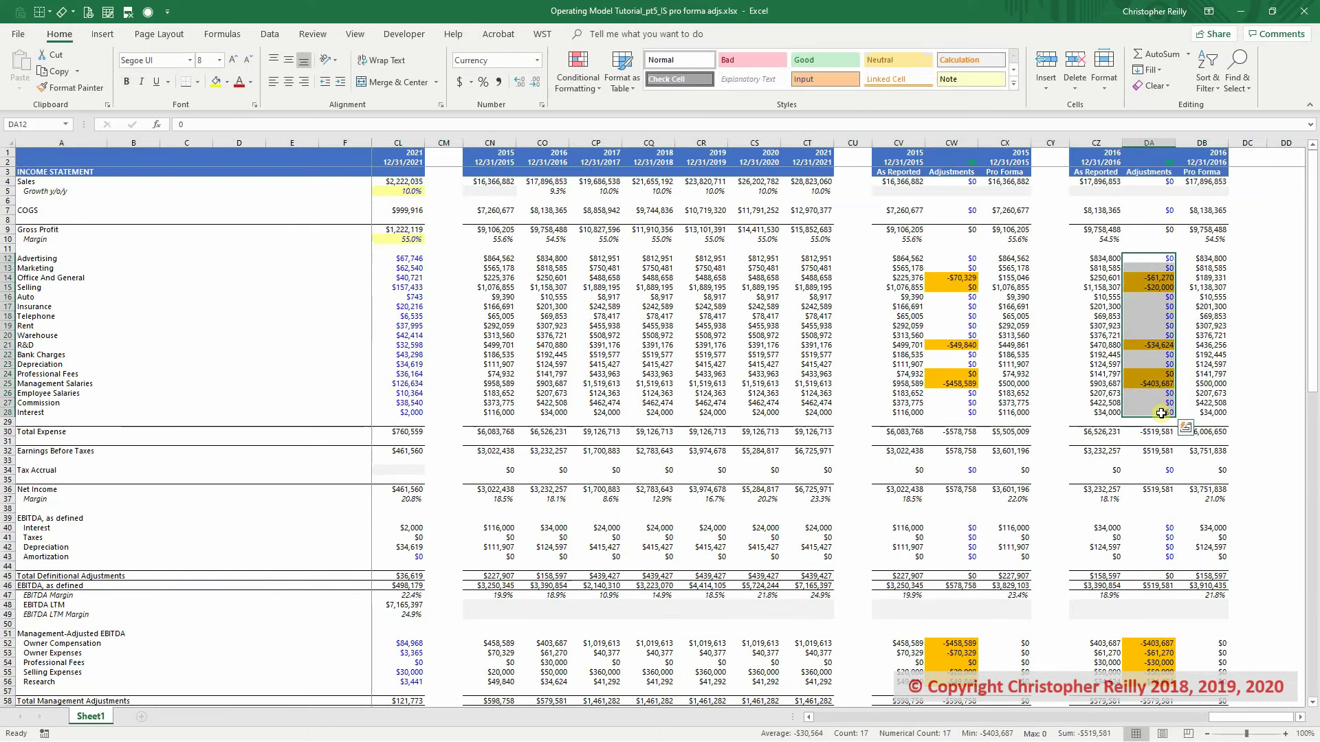
left_click_drag(1211, 259, 1219, 413)
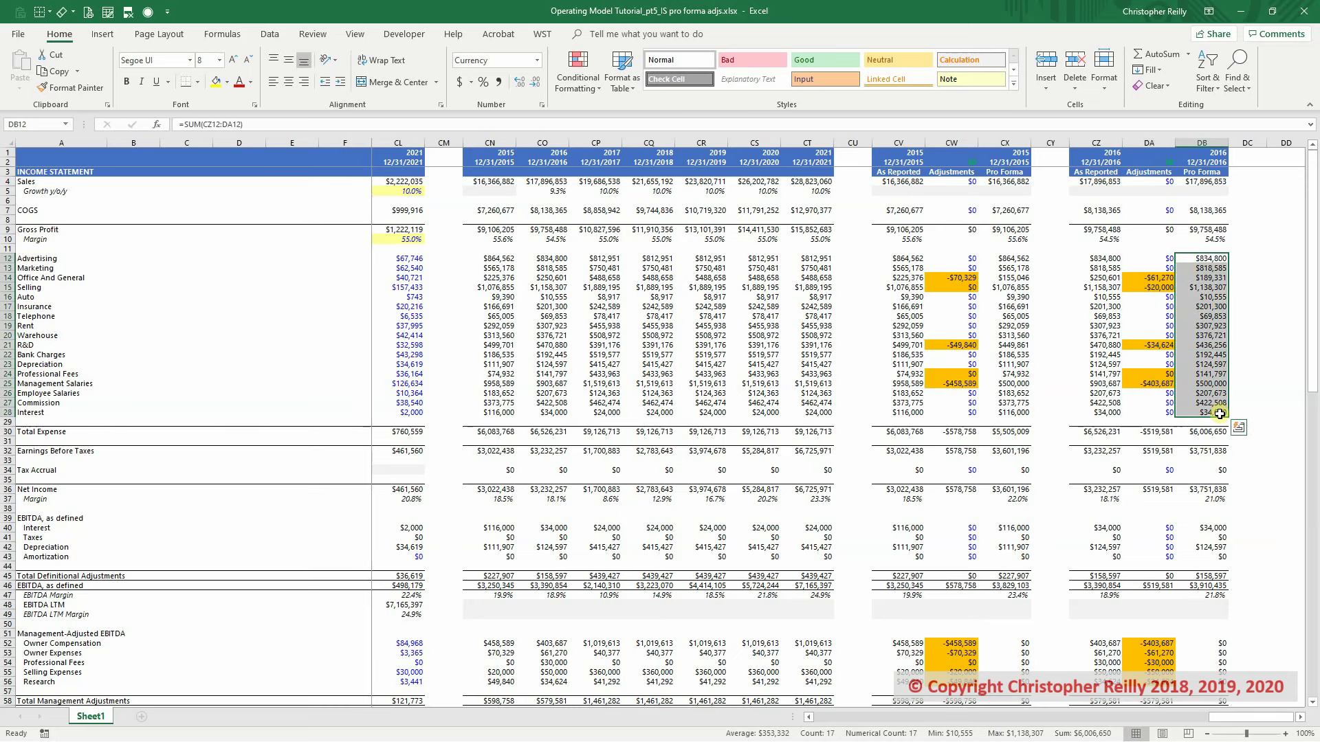